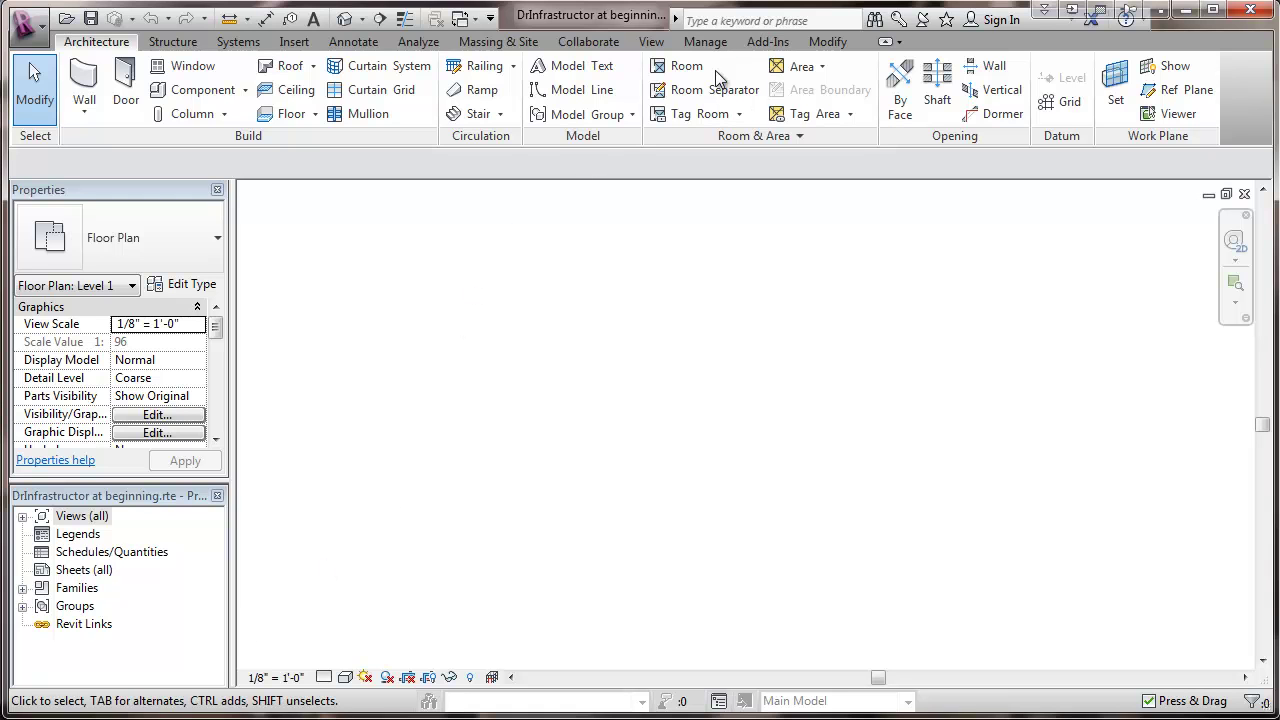
- Open Electrical Settings on Voltage Definitions and select the Default voltage's name for renaming
{"action": "left_click", "coordinate": [706, 42]}
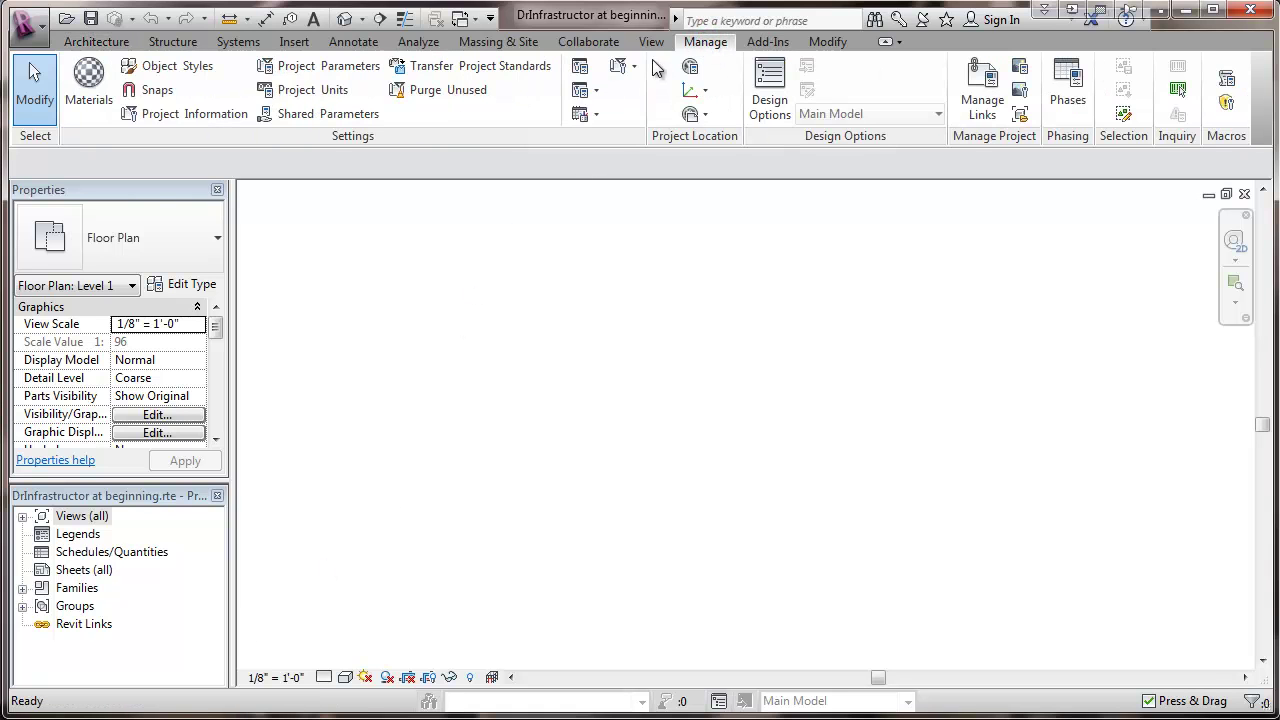
{"action": "left_click", "coordinate": [595, 92]}
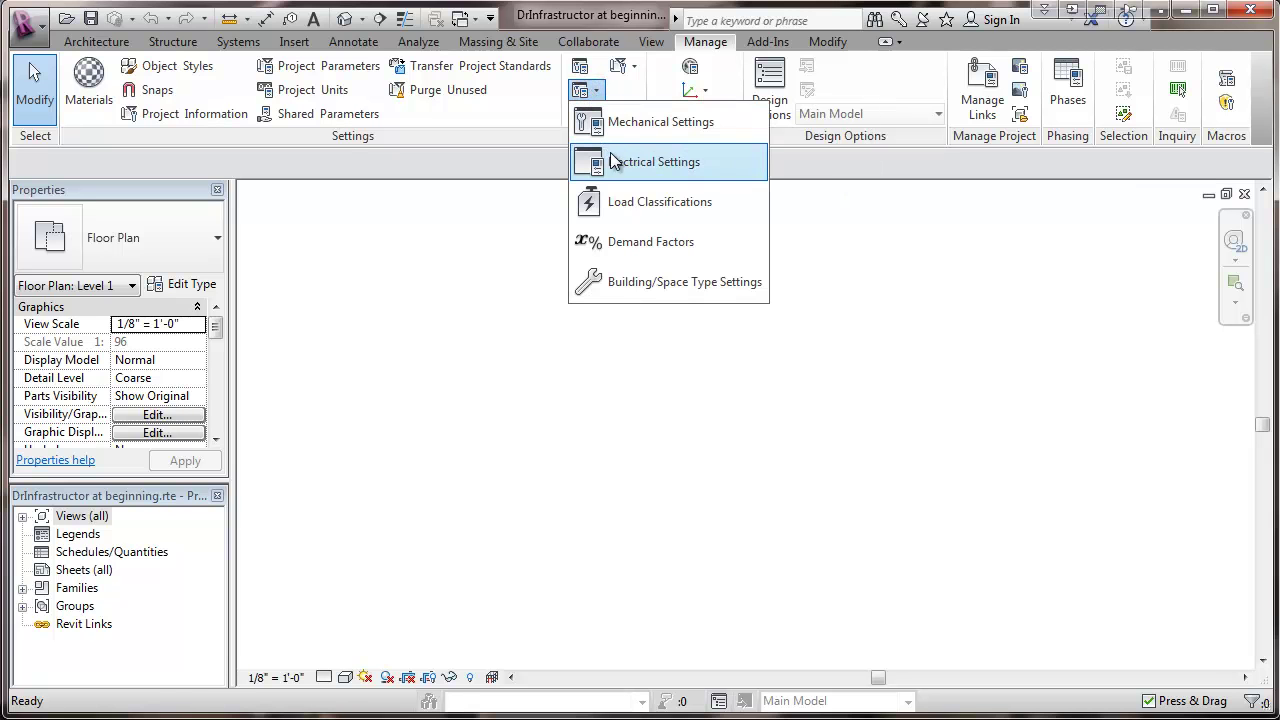
{"action": "left_click", "coordinate": [615, 158]}
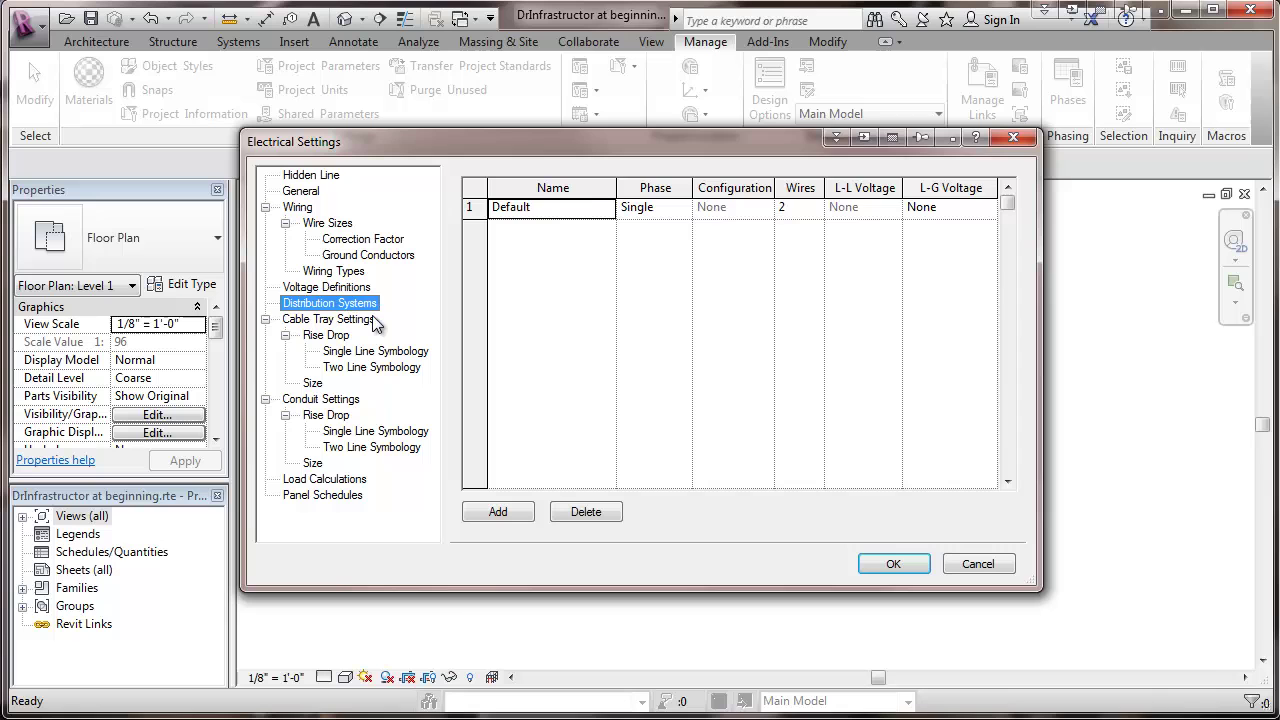
{"action": "left_click", "coordinate": [313, 289]}
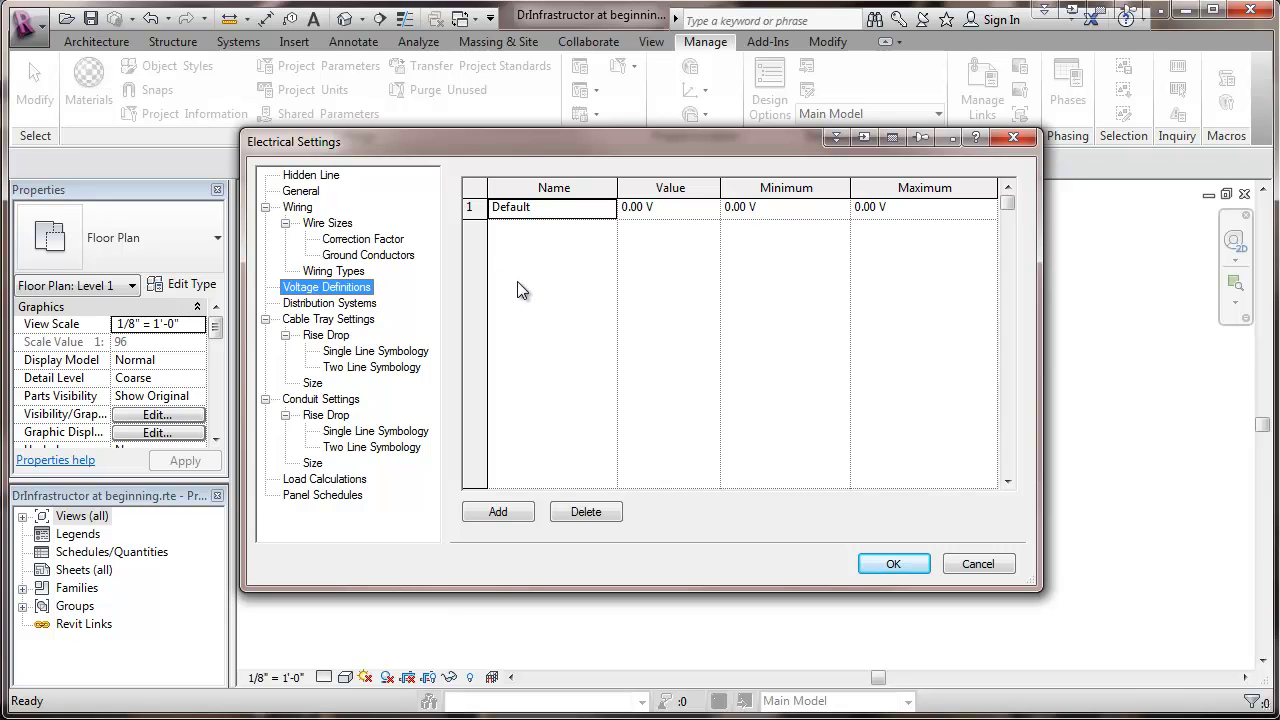
{"action": "left_click", "coordinate": [535, 208]}
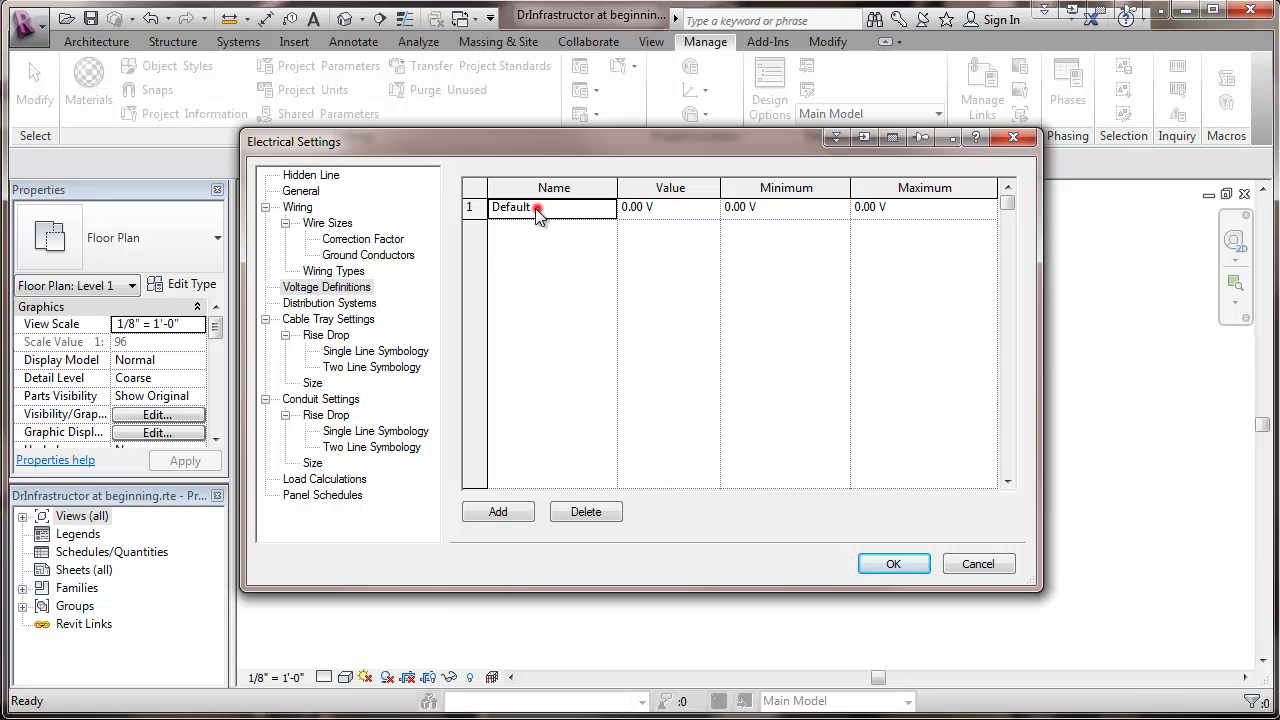
{"action": "left_click_drag", "start_coordinate": [538, 208], "coordinate": [492, 218]}
- Rename Default to 480 and give it a 480 V value and 456 V minimum
{"action": "type", "text": "480"}
{"action": "double_click", "coordinate": [614, 207]}
{"action": "left_click", "coordinate": [618, 208]}
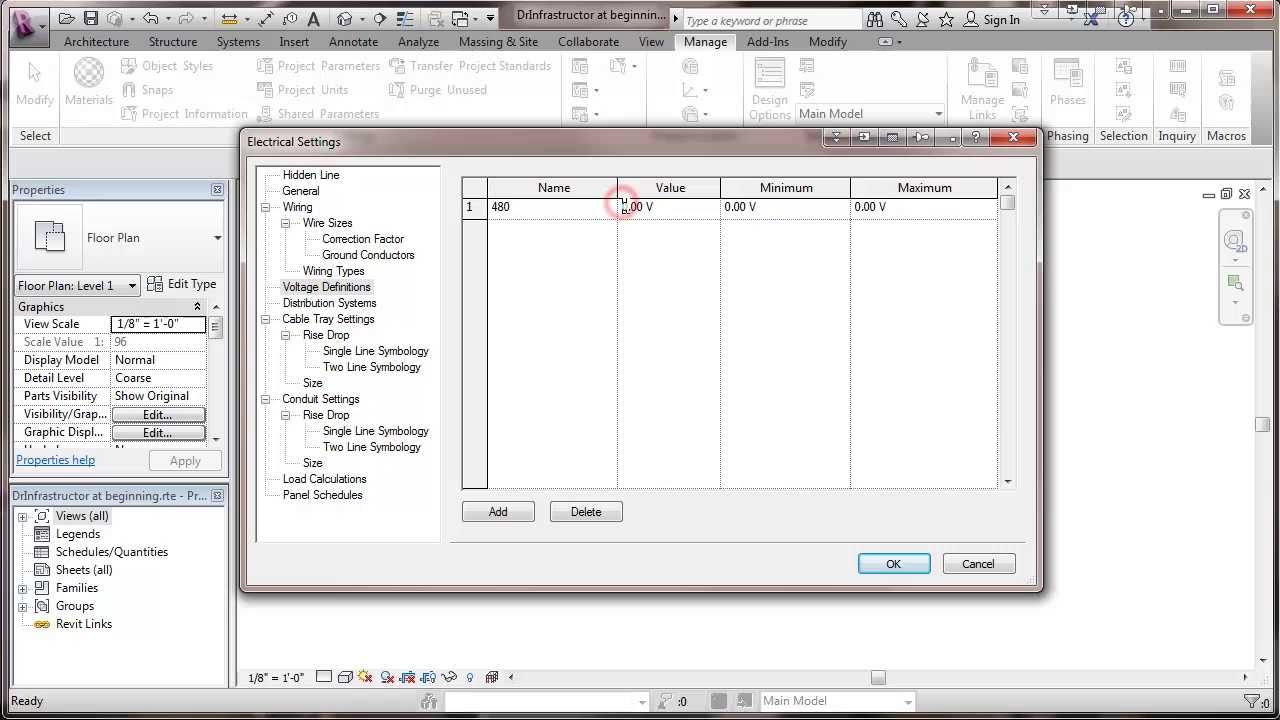
{"action": "type", "text": "480"}
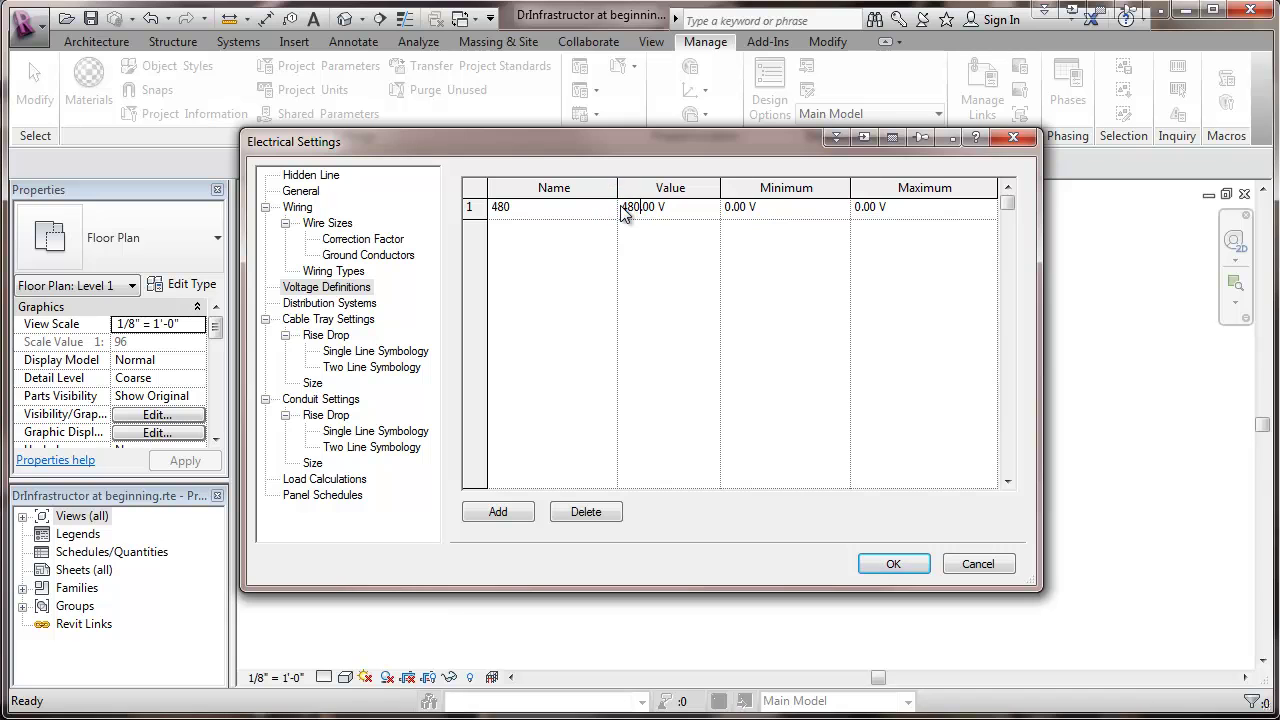
{"action": "left_click", "coordinate": [736, 209]}
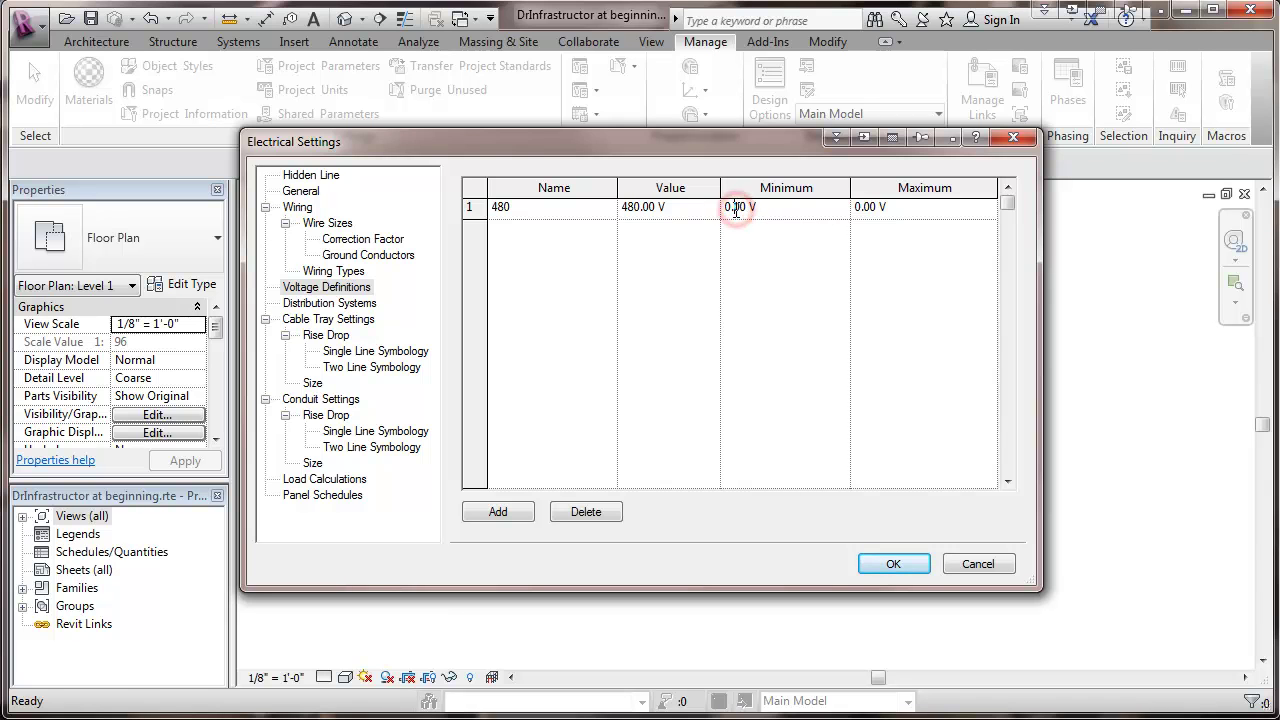
{"action": "left_click", "coordinate": [727, 207]}
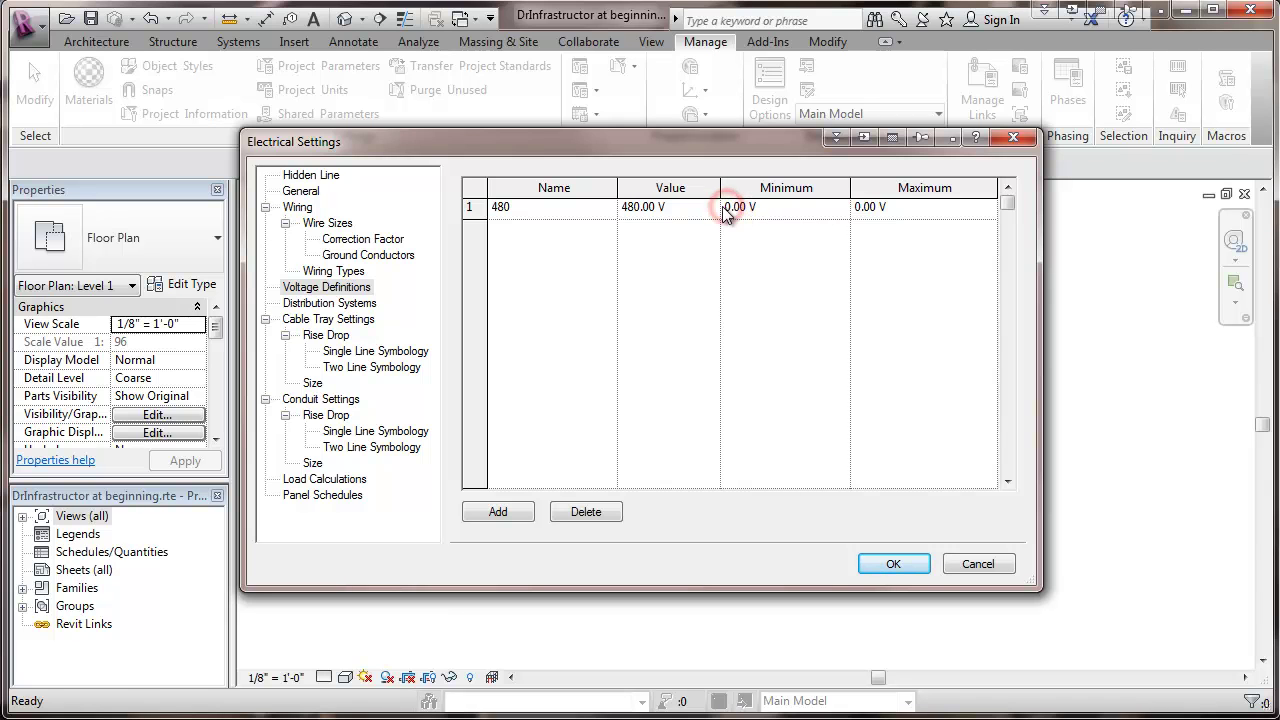
{"action": "left_click", "coordinate": [727, 206]}
{"action": "double_click", "coordinate": [727, 206]}
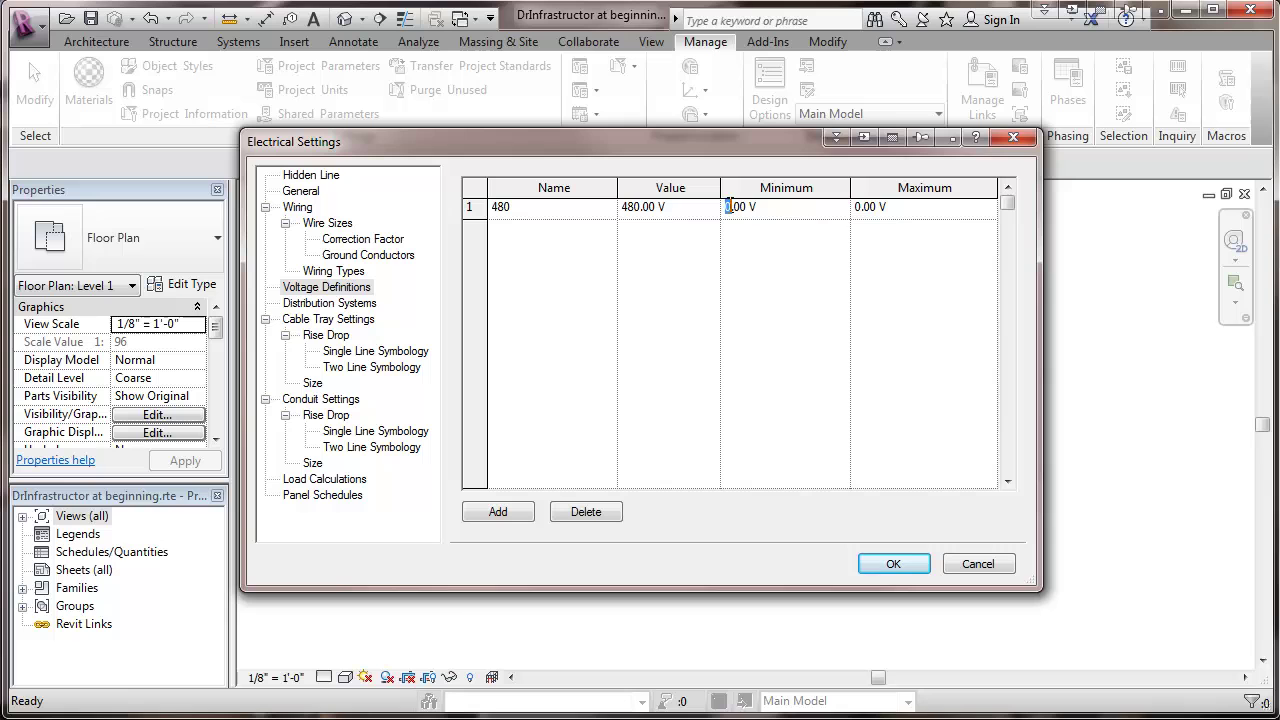
{"action": "type", "text": "45"}
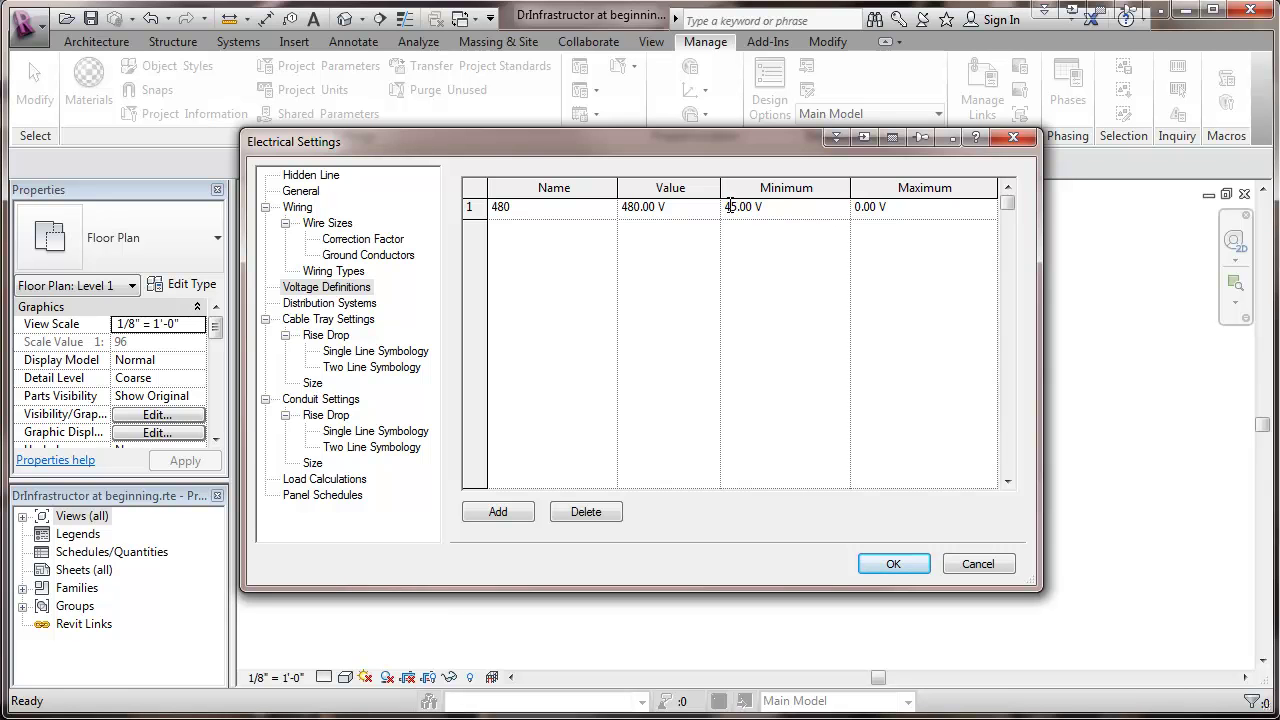
{"action": "type", "text": "6"}
{"action": "left_click", "coordinate": [858, 206]}
- Set the 480 voltage's maximum to 504 V, then add a second voltage named 277
{"action": "type", "text": "504"}
{"action": "left_click", "coordinate": [495, 512]}
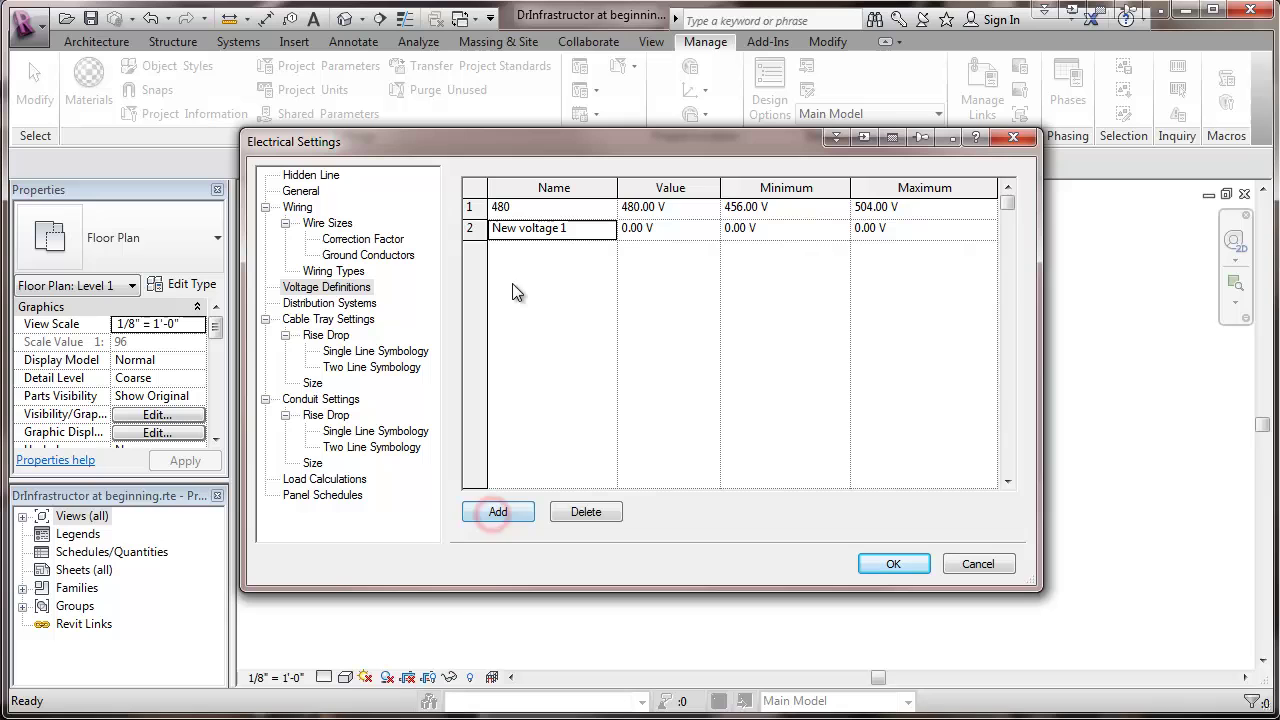
{"action": "left_click", "coordinate": [574, 229]}
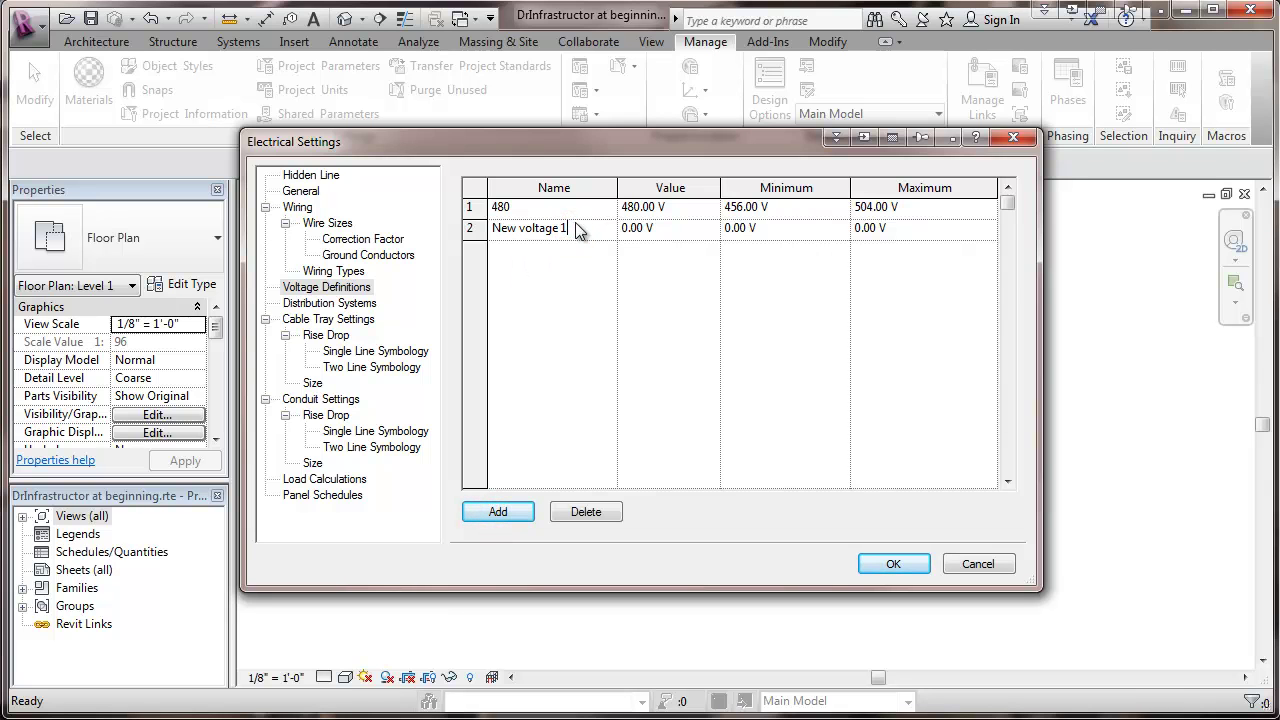
{"action": "left_click_drag", "start_coordinate": [566, 229], "coordinate": [496, 235]}
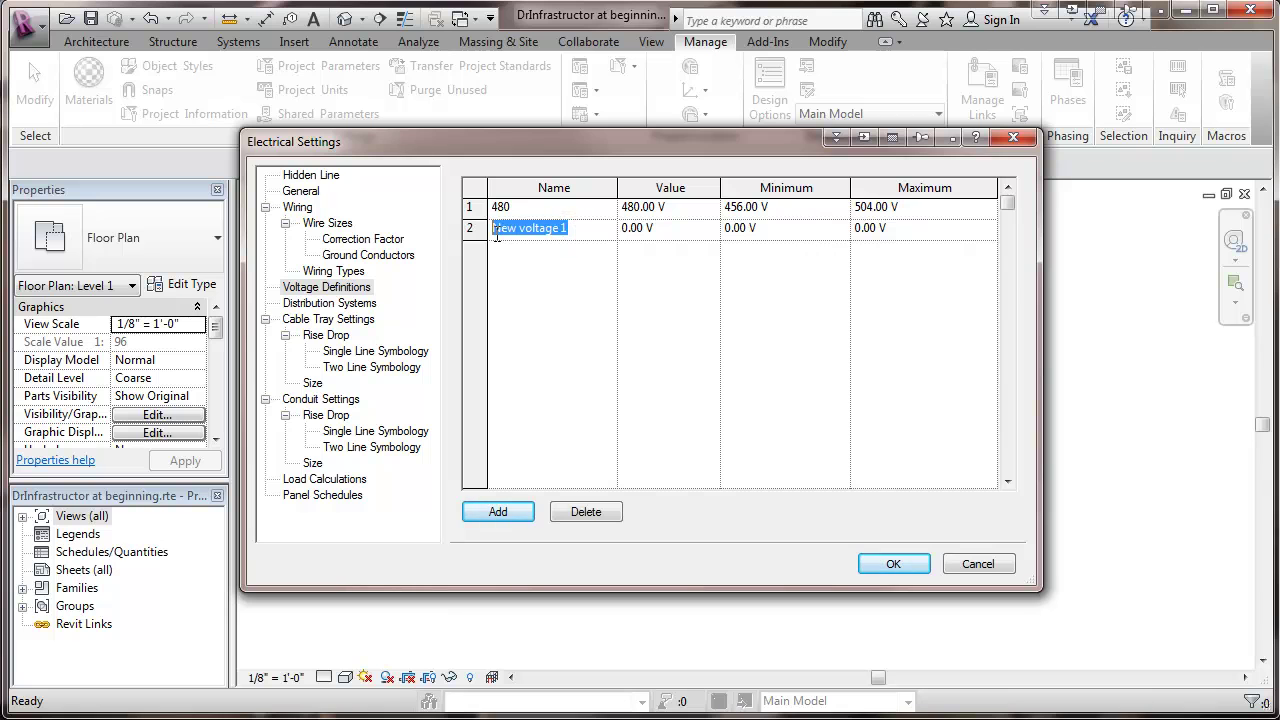
{"action": "type", "text": "277"}
- Give the 277 voltage a 277 V value, 263–291 V range, and add a third row
{"action": "left_click", "coordinate": [630, 228]}
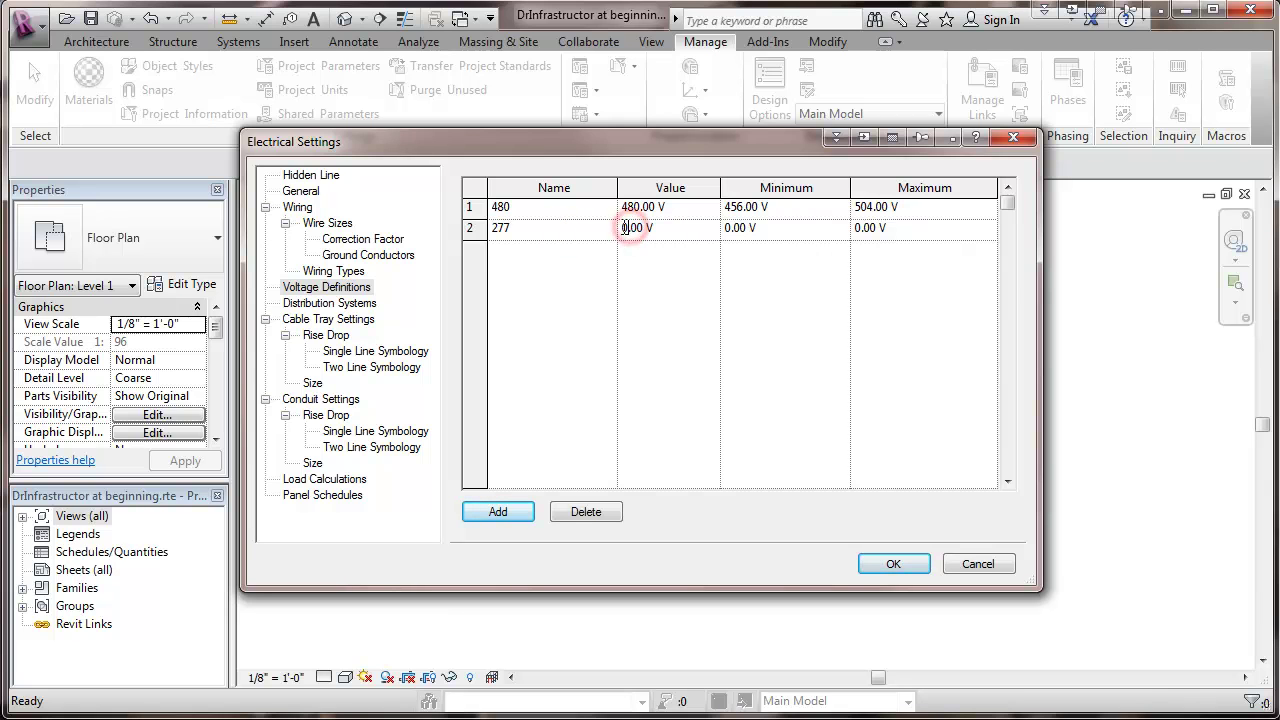
{"action": "left_click", "coordinate": [626, 228]}
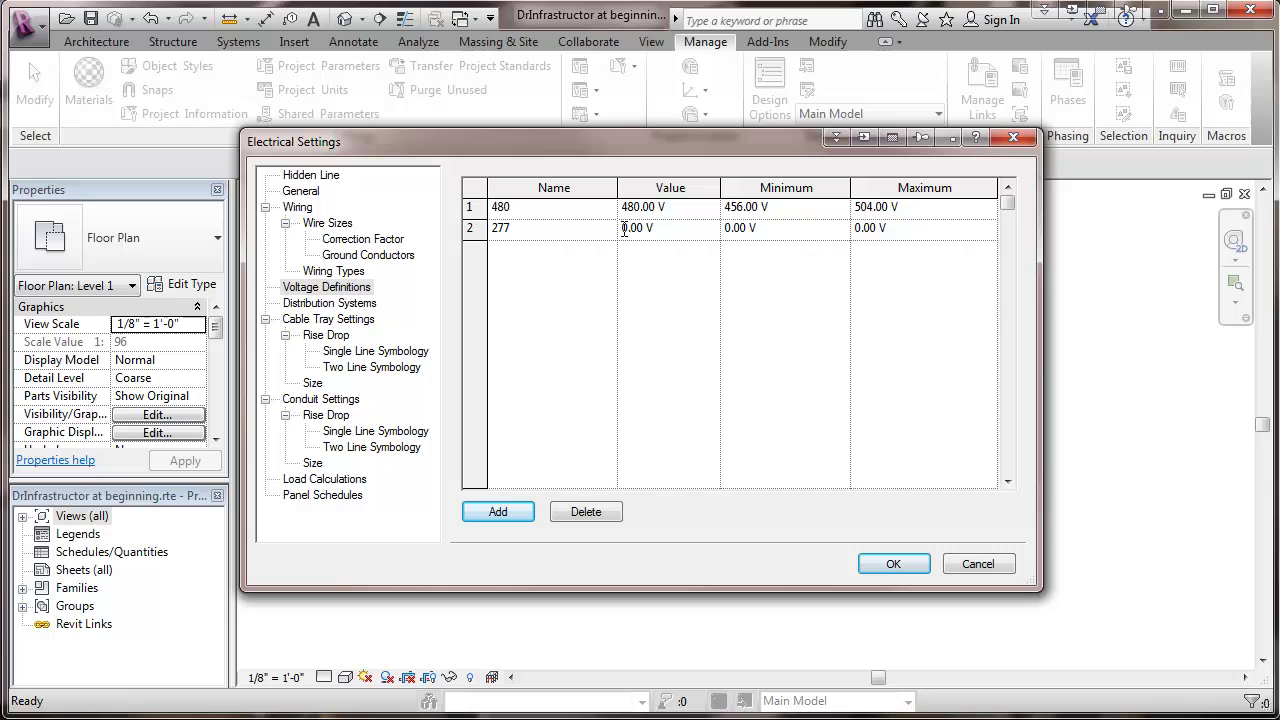
{"action": "left_click_drag", "start_coordinate": [623, 228], "coordinate": [628, 228]}
{"action": "type", "text": "277"}
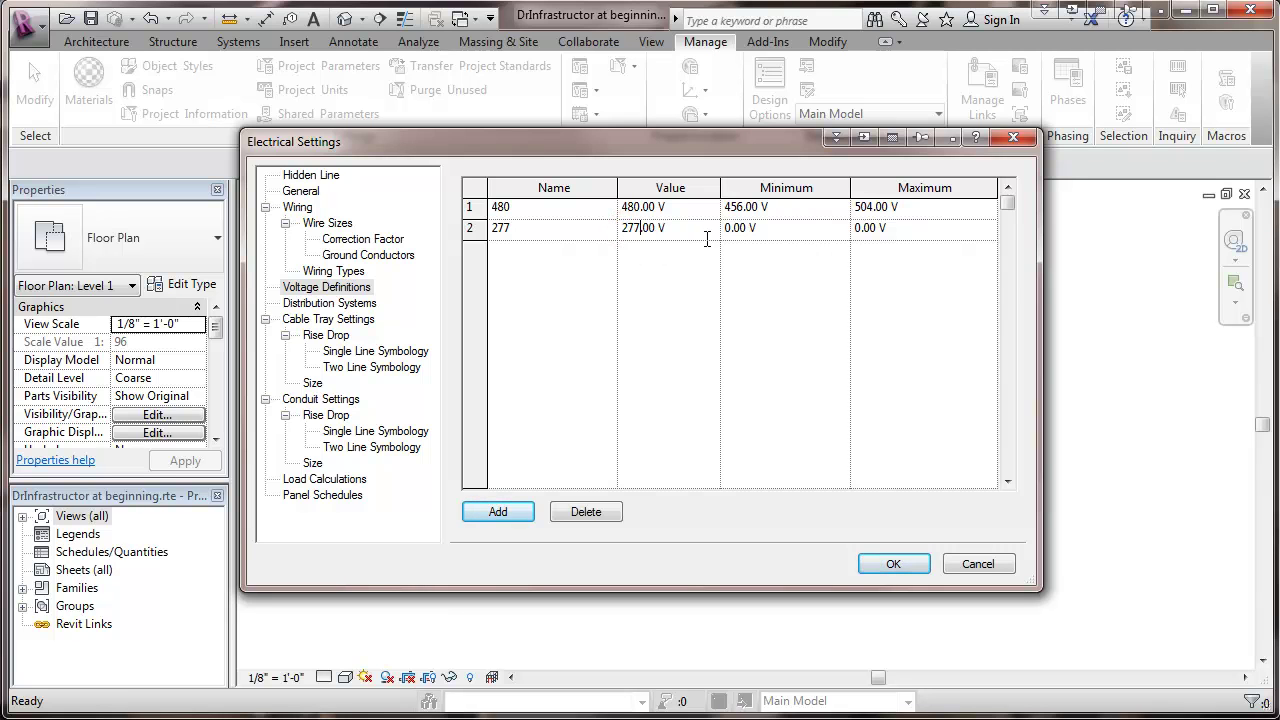
{"action": "left_click", "coordinate": [728, 228]}
{"action": "left_click_drag", "start_coordinate": [729, 228], "coordinate": [725, 228]}
{"action": "type", "text": "263"}
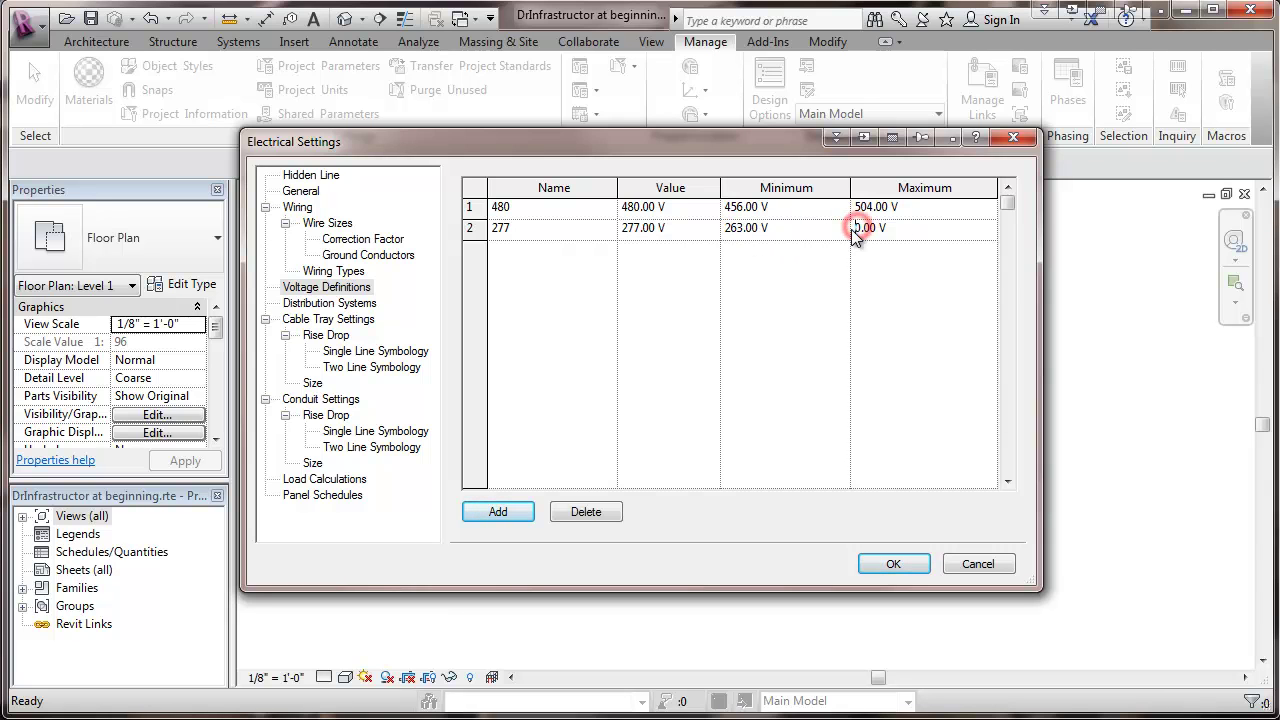
{"action": "left_click_drag", "start_coordinate": [864, 228], "coordinate": [856, 228]}
{"action": "type", "text": "291"}
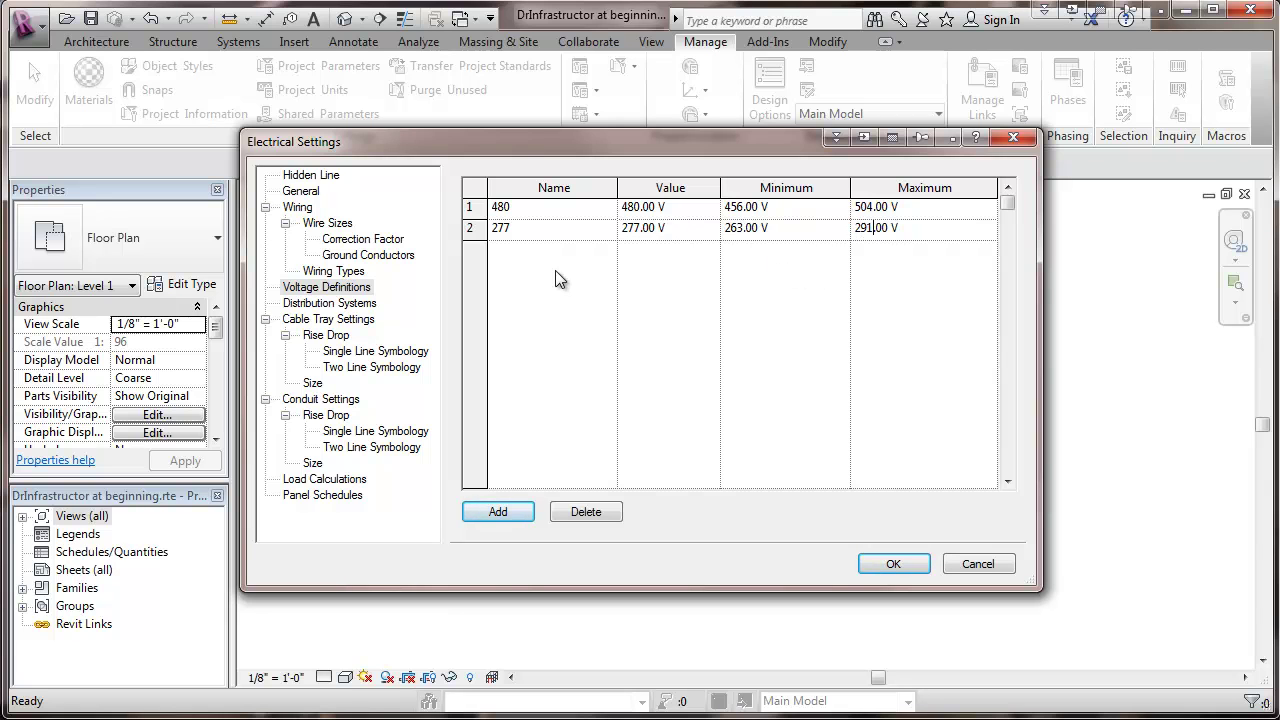
{"action": "left_click", "coordinate": [494, 512]}
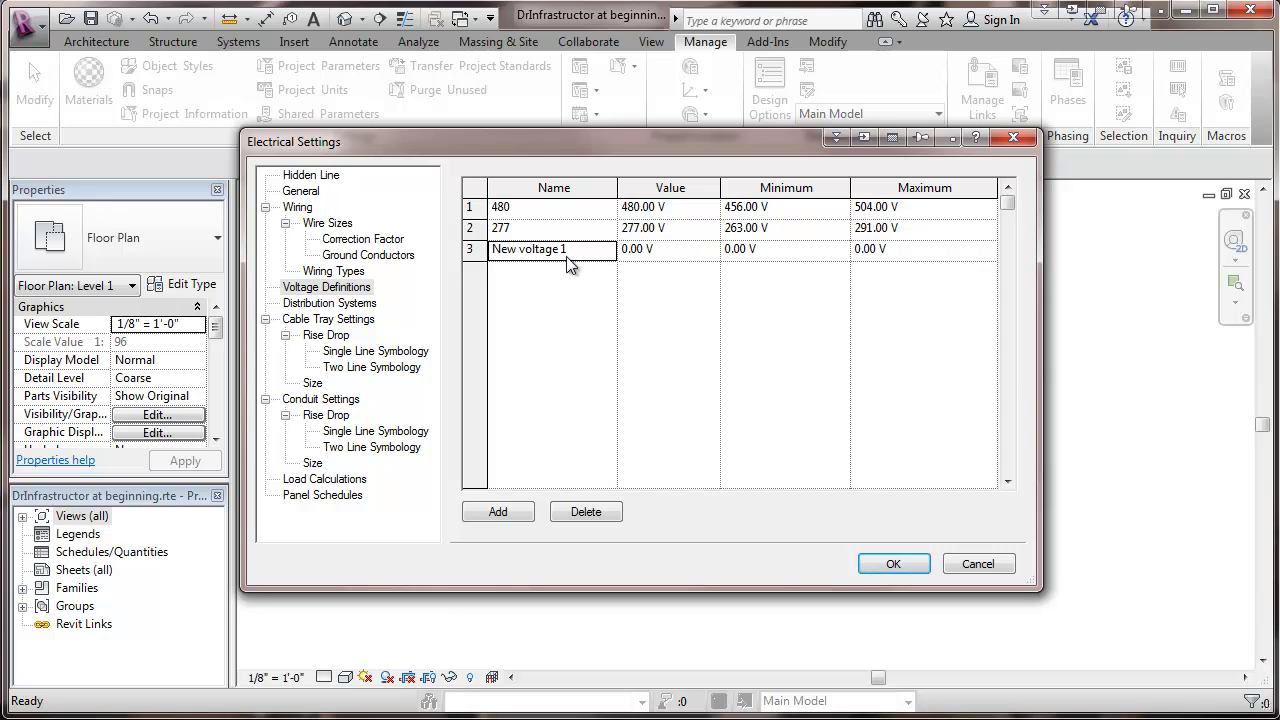
- Name the third voltage 240 with a value of 240 V
{"action": "left_click_drag", "start_coordinate": [577, 249], "coordinate": [478, 260]}
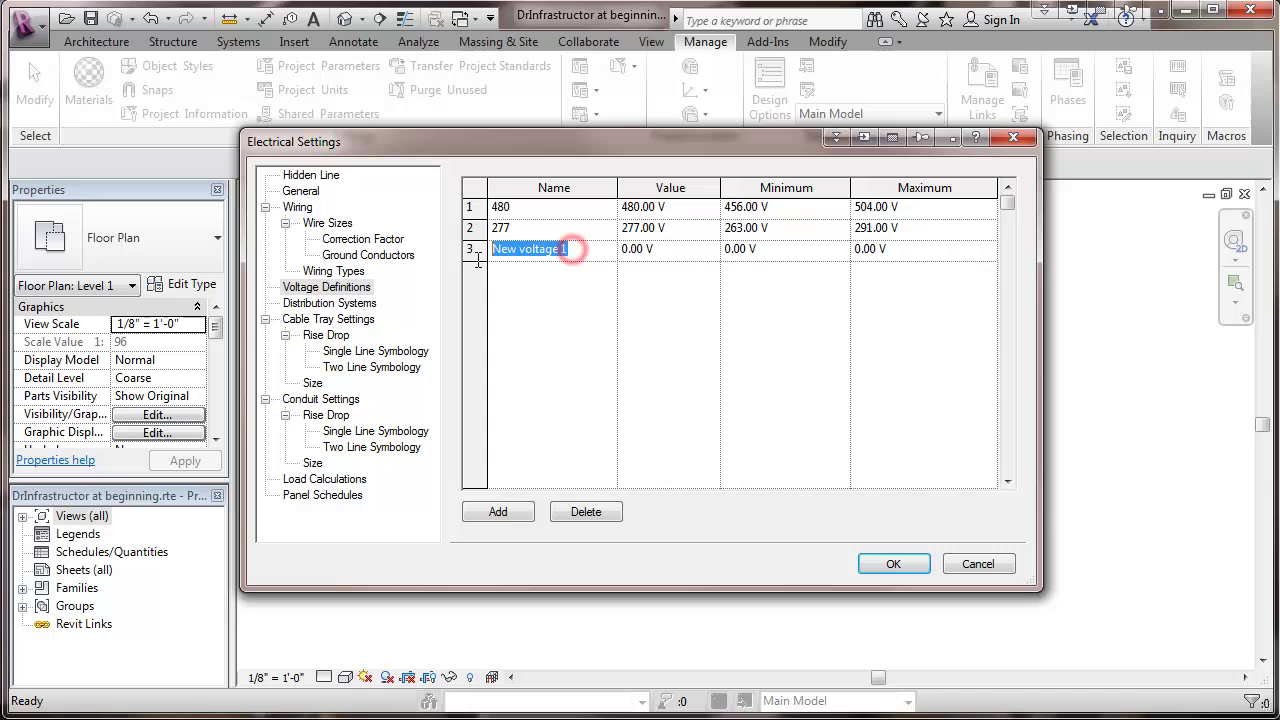
{"action": "type", "text": "240"}
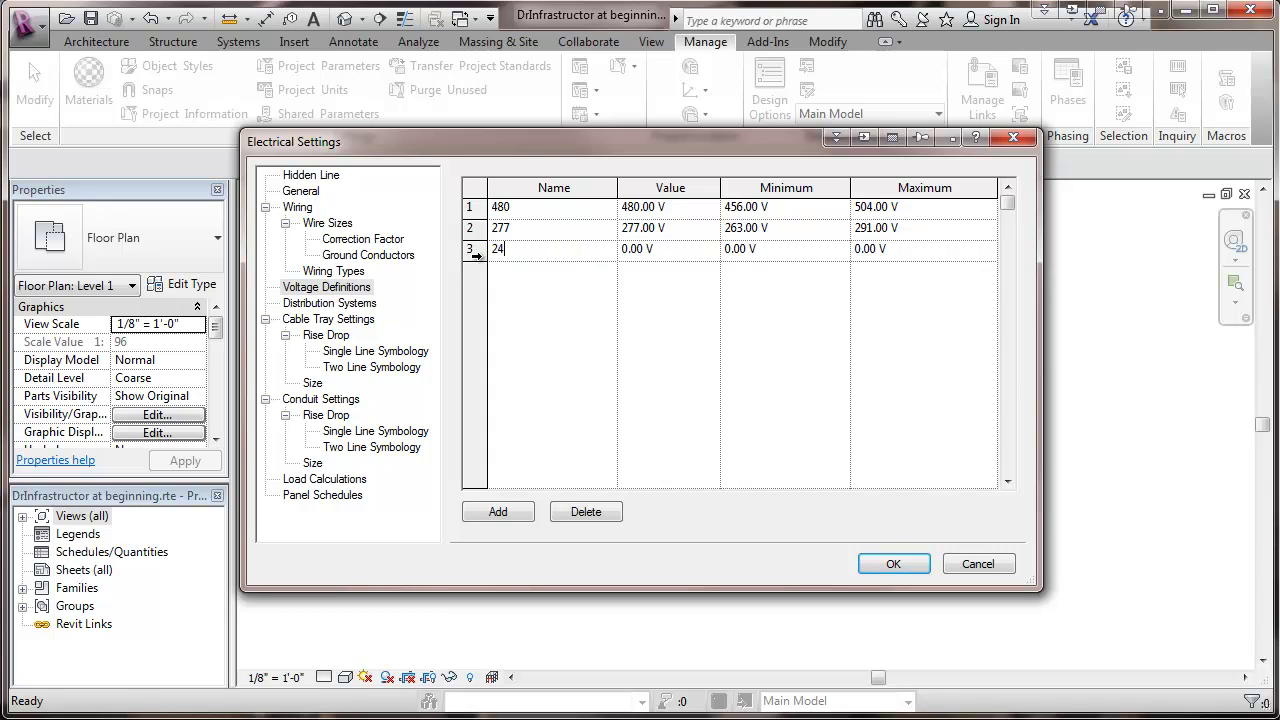
{"action": "left_click", "coordinate": [630, 250]}
{"action": "left_click", "coordinate": [626, 249]}
{"action": "left_click_drag", "start_coordinate": [626, 249], "coordinate": [620, 253]}
{"action": "type", "text": "240"}
- Set the 240 voltage's range to 228–252 V and add a fourth row
{"action": "left_click", "coordinate": [729, 250]}
{"action": "left_click", "coordinate": [731, 249]}
{"action": "type", "text": "228"}
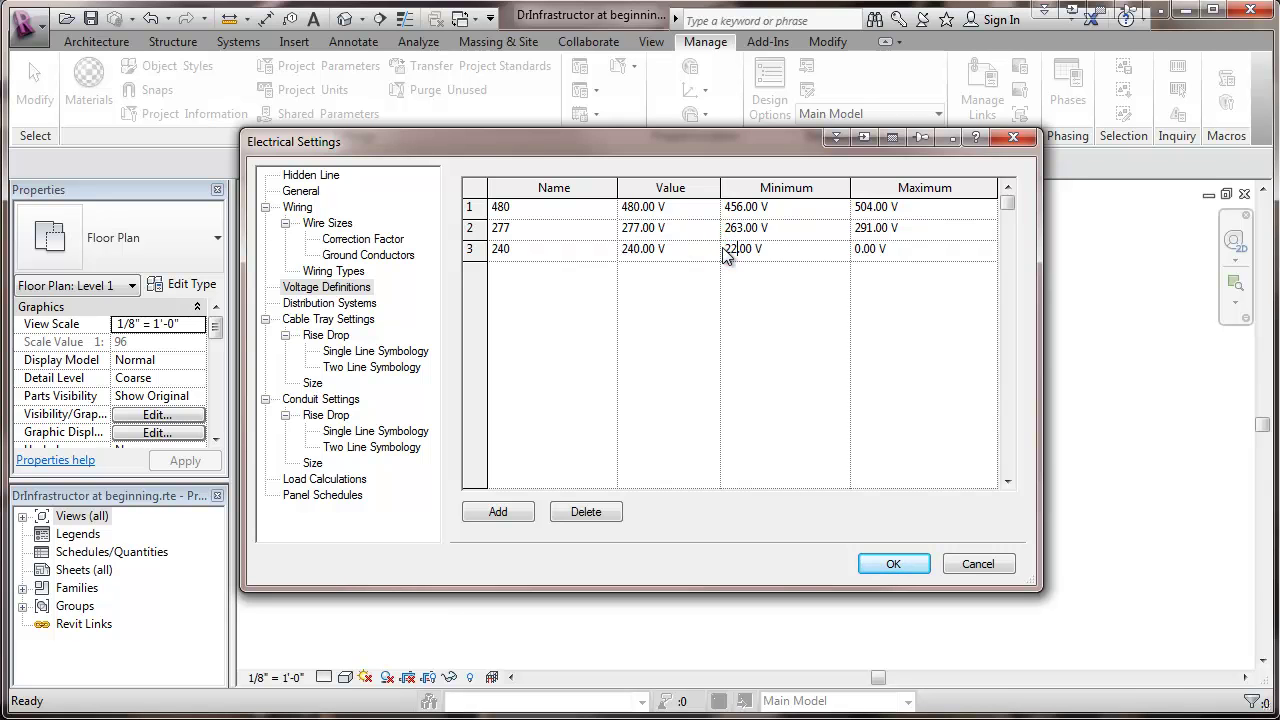
{"action": "left_click", "coordinate": [856, 252]}
{"action": "left_click", "coordinate": [853, 248]}
{"action": "type", "text": "252"}
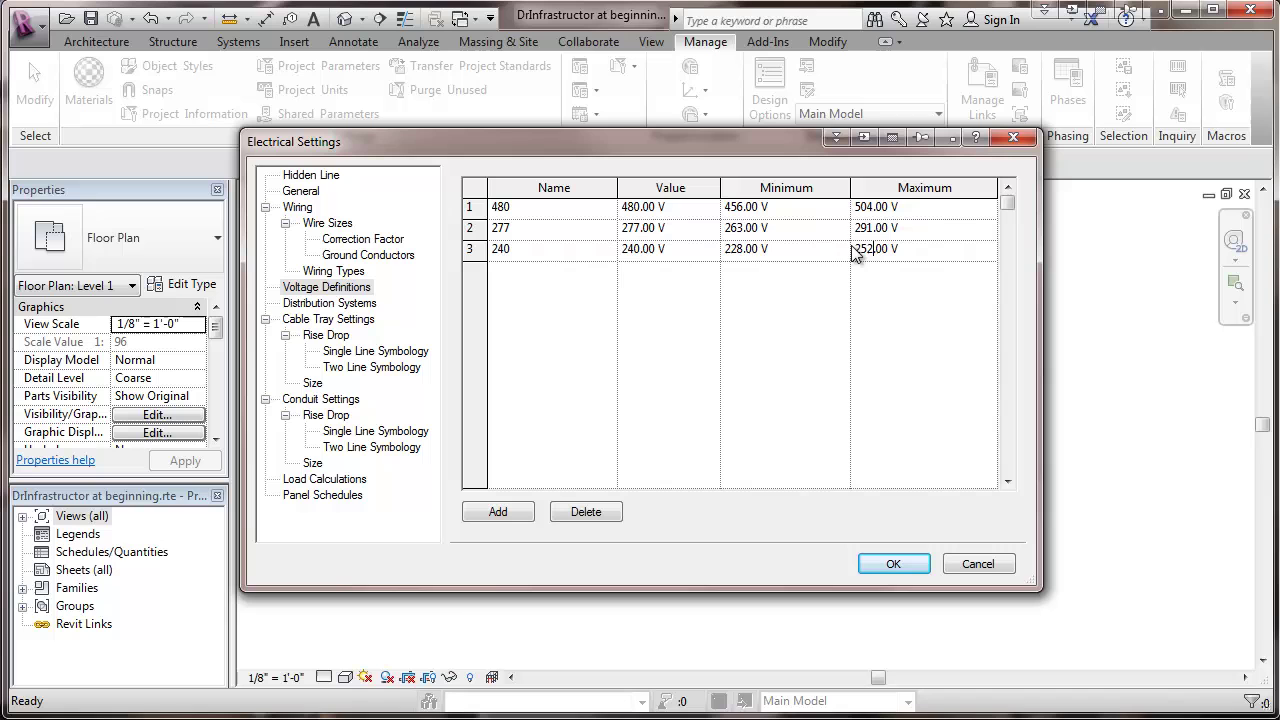
{"action": "left_click", "coordinate": [540, 282]}
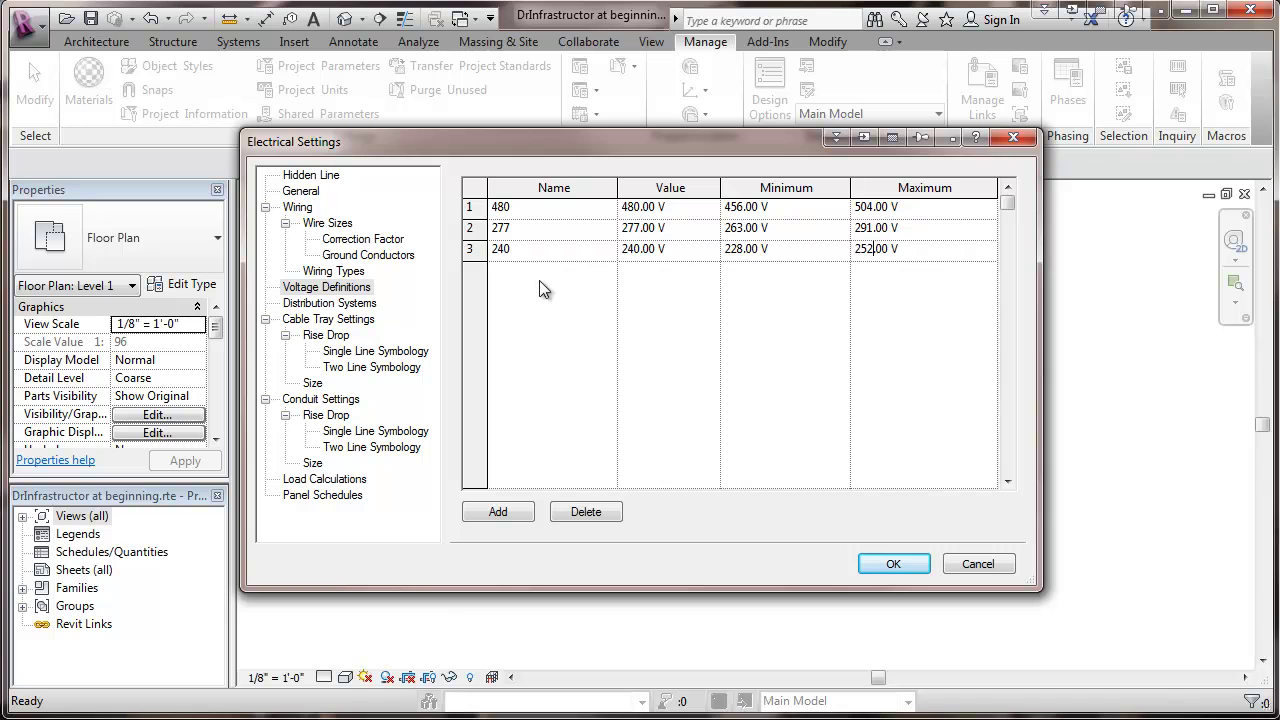
{"action": "left_click", "coordinate": [504, 513]}
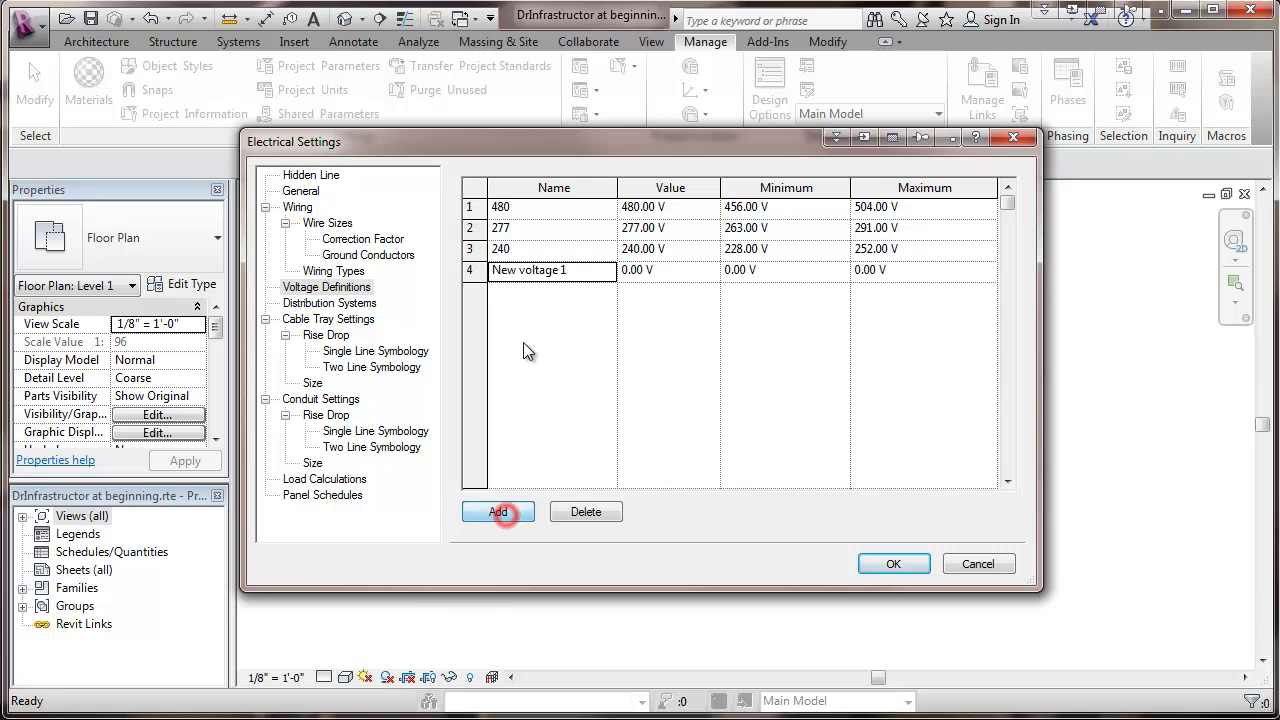
- Enter 208 as row 4's name and value, with a 198–218 V range
{"action": "left_click", "coordinate": [566, 269]}
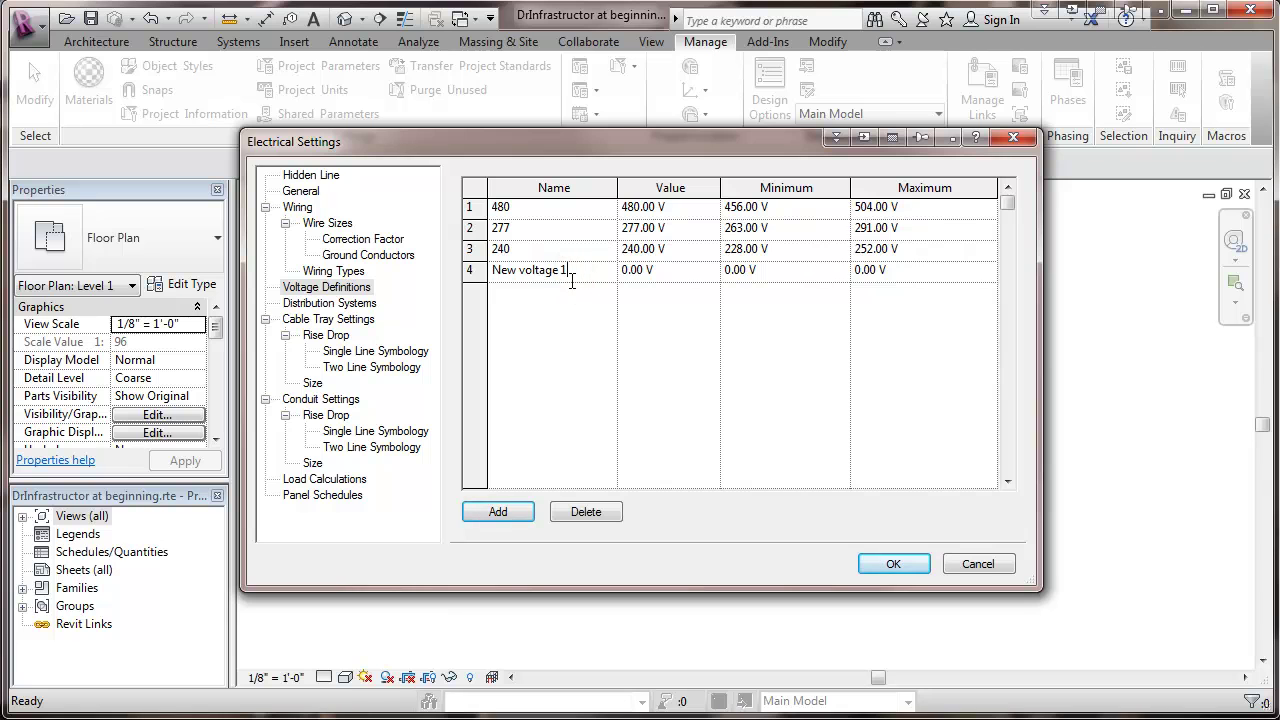
{"action": "left_click", "coordinate": [568, 270]}
{"action": "type", "text": "208"}
{"action": "left_click", "coordinate": [625, 272]}
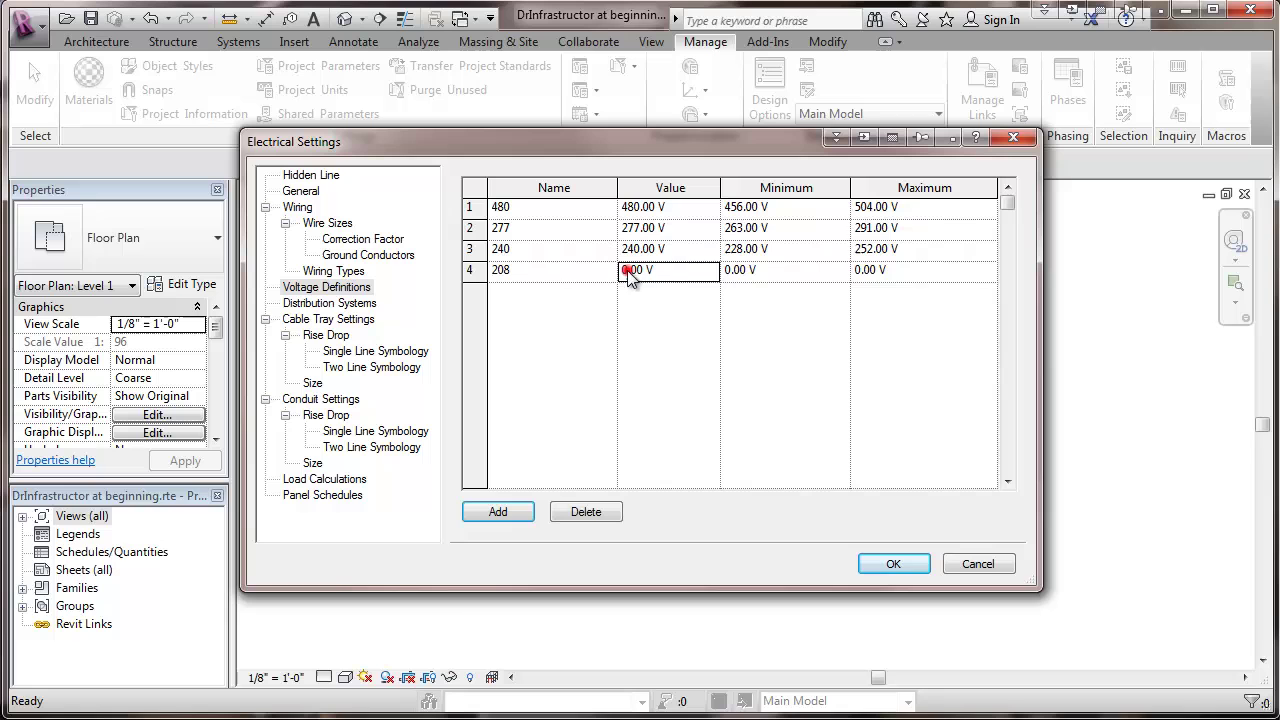
{"action": "left_click", "coordinate": [622, 271]}
{"action": "type", "text": "208"}
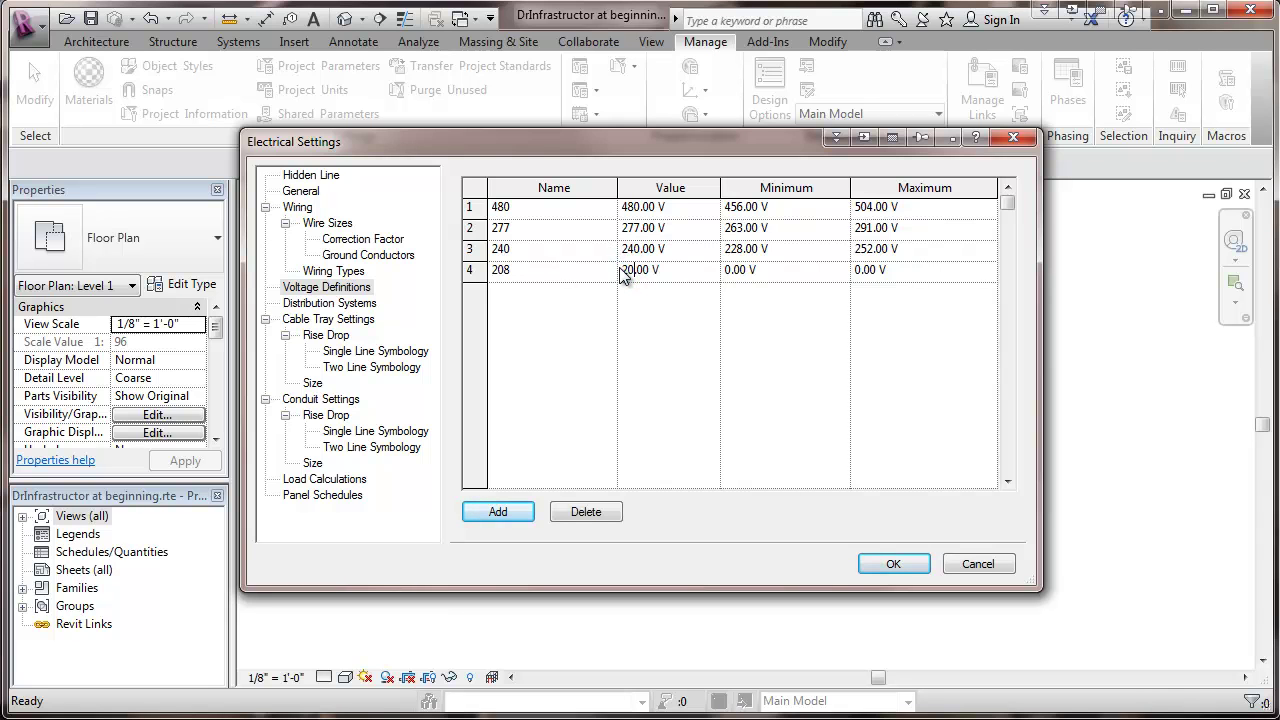
{"action": "left_click", "coordinate": [735, 270]}
{"action": "left_click", "coordinate": [731, 270]}
{"action": "type", "text": "198"}
{"action": "left_click", "coordinate": [858, 270]}
{"action": "left_click", "coordinate": [857, 270]}
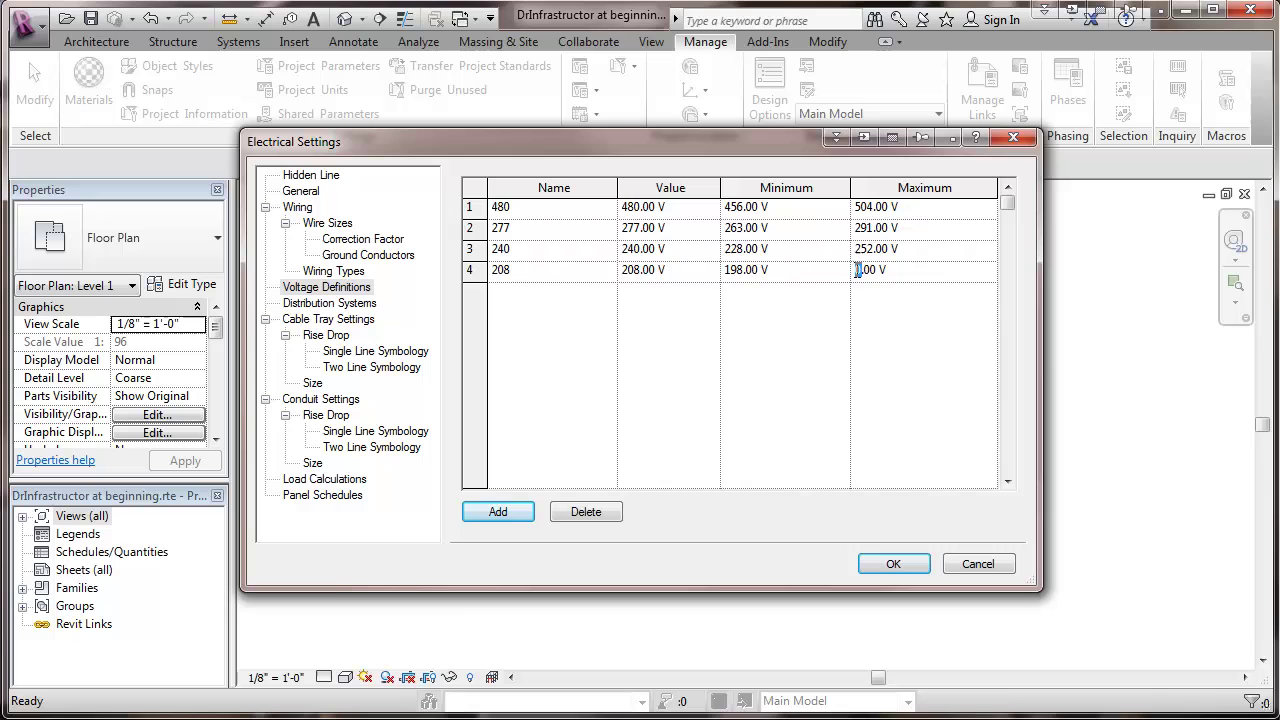
{"action": "type", "text": "218"}
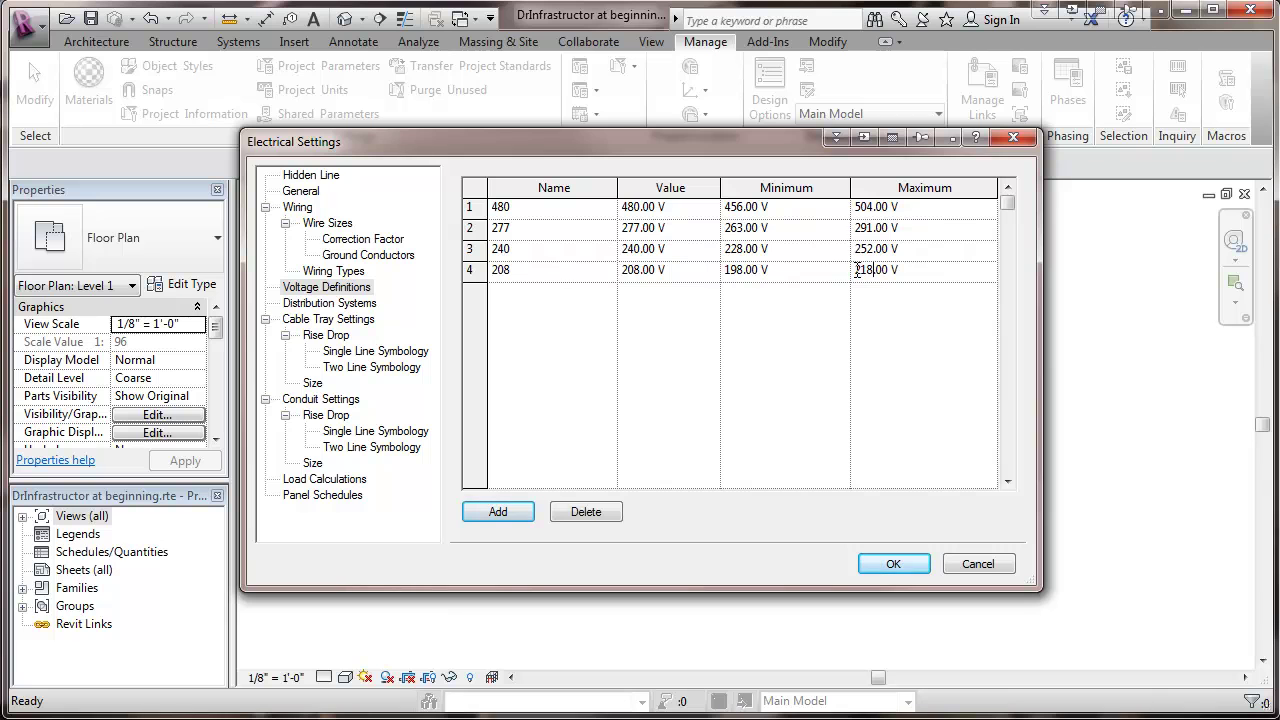
- Add a fifth voltage row named 120 at 120 V, spanning 114–126 V
{"action": "left_click", "coordinate": [497, 513]}
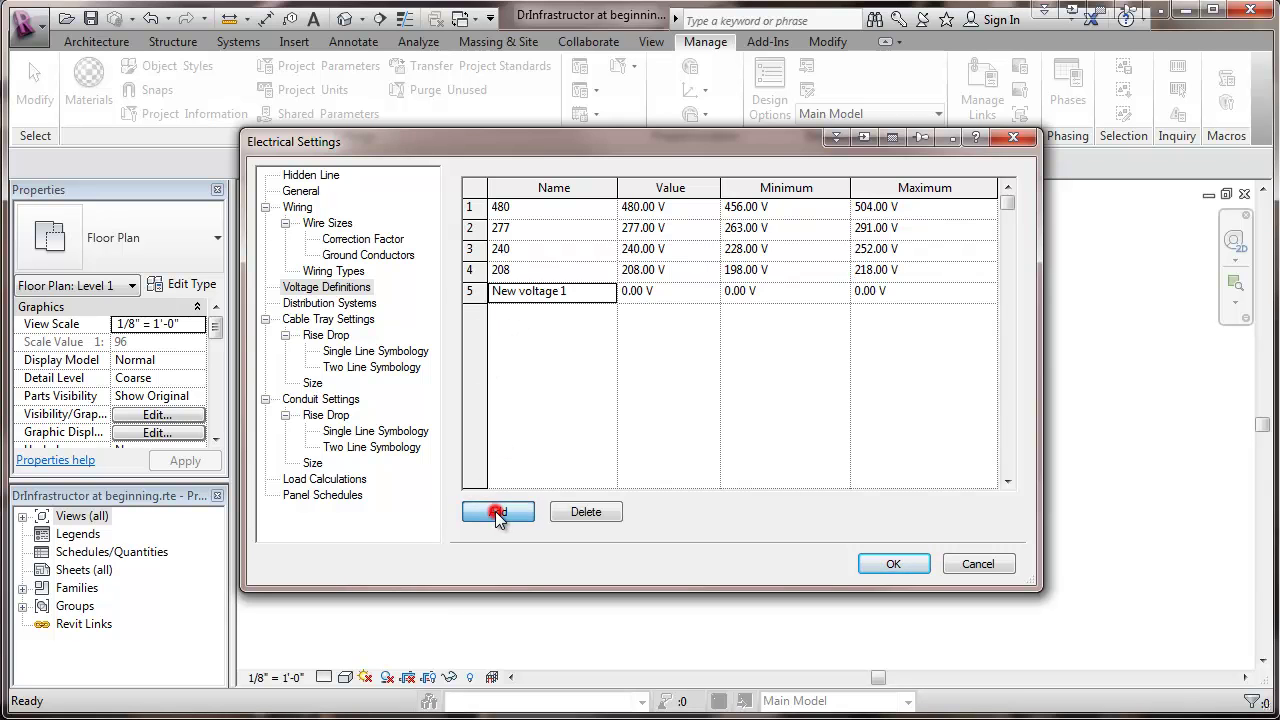
{"action": "left_click", "coordinate": [566, 290]}
{"action": "left_click_drag", "start_coordinate": [566, 290], "coordinate": [494, 293]}
{"action": "type", "text": "120"}
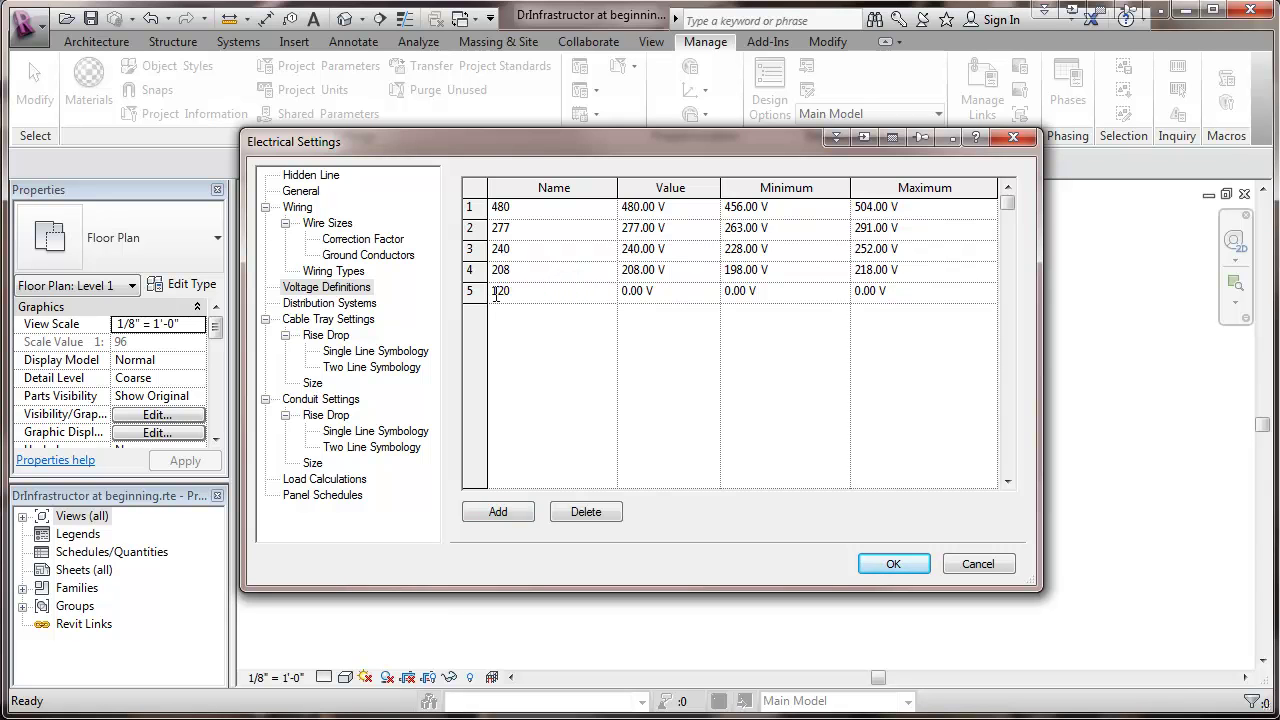
{"action": "double_click", "coordinate": [620, 292]}
{"action": "type", "text": "120"}
{"action": "left_click", "coordinate": [730, 291]}
{"action": "double_click", "coordinate": [729, 291]}
{"action": "type", "text": "114"}
{"action": "left_click", "coordinate": [860, 289]}
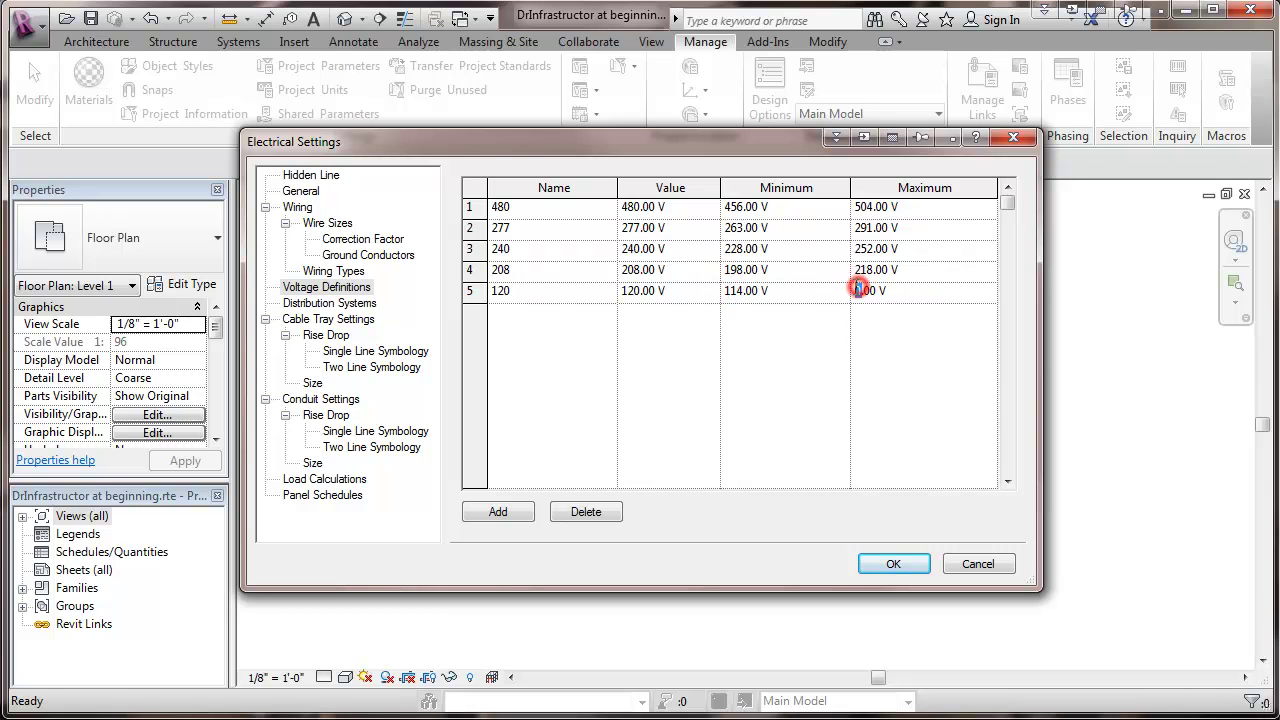
{"action": "type", "text": "126"}
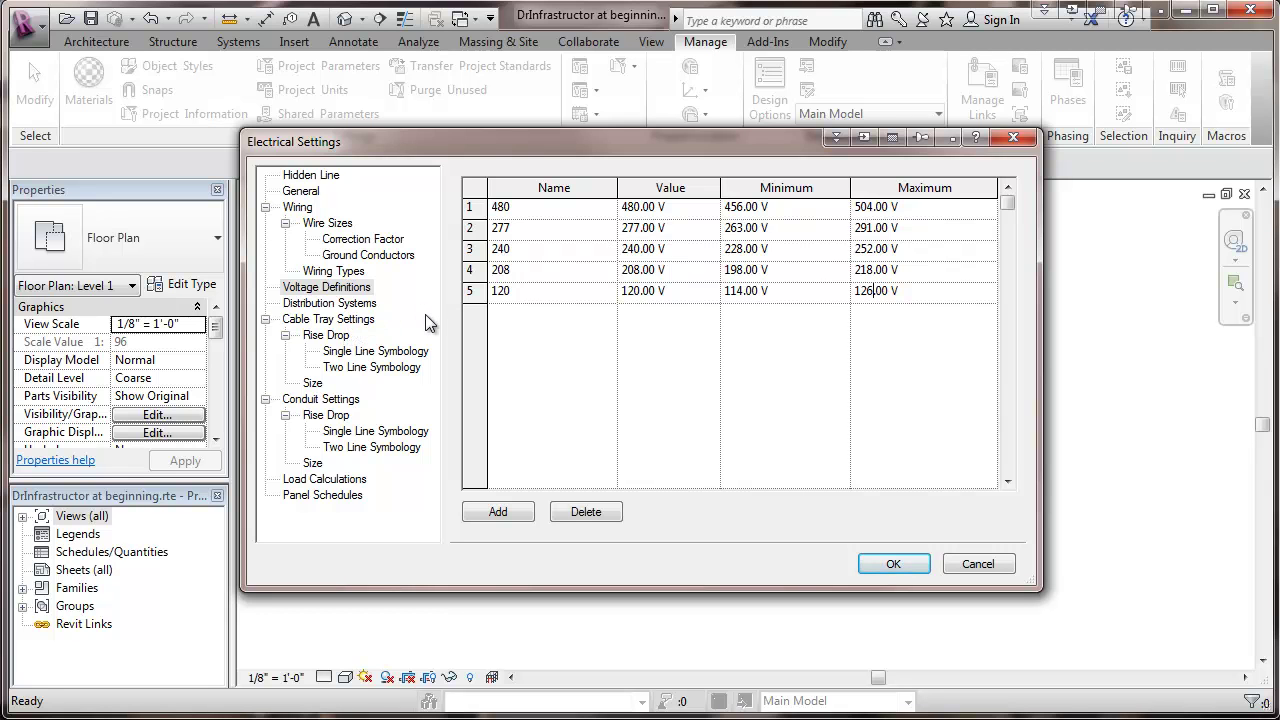
- Switch to Distribution Systems and rename the Default system to 277/480
{"action": "left_click", "coordinate": [317, 304]}
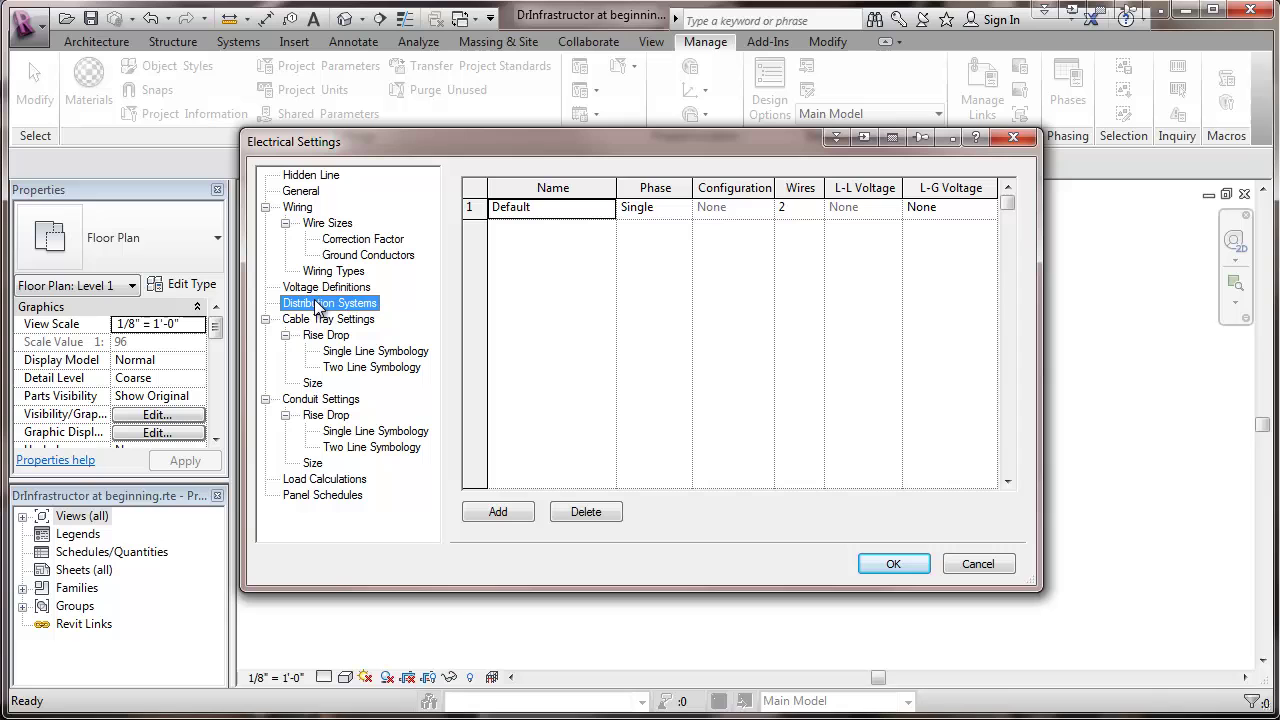
{"action": "left_click", "coordinate": [534, 210]}
{"action": "left_click", "coordinate": [532, 208]}
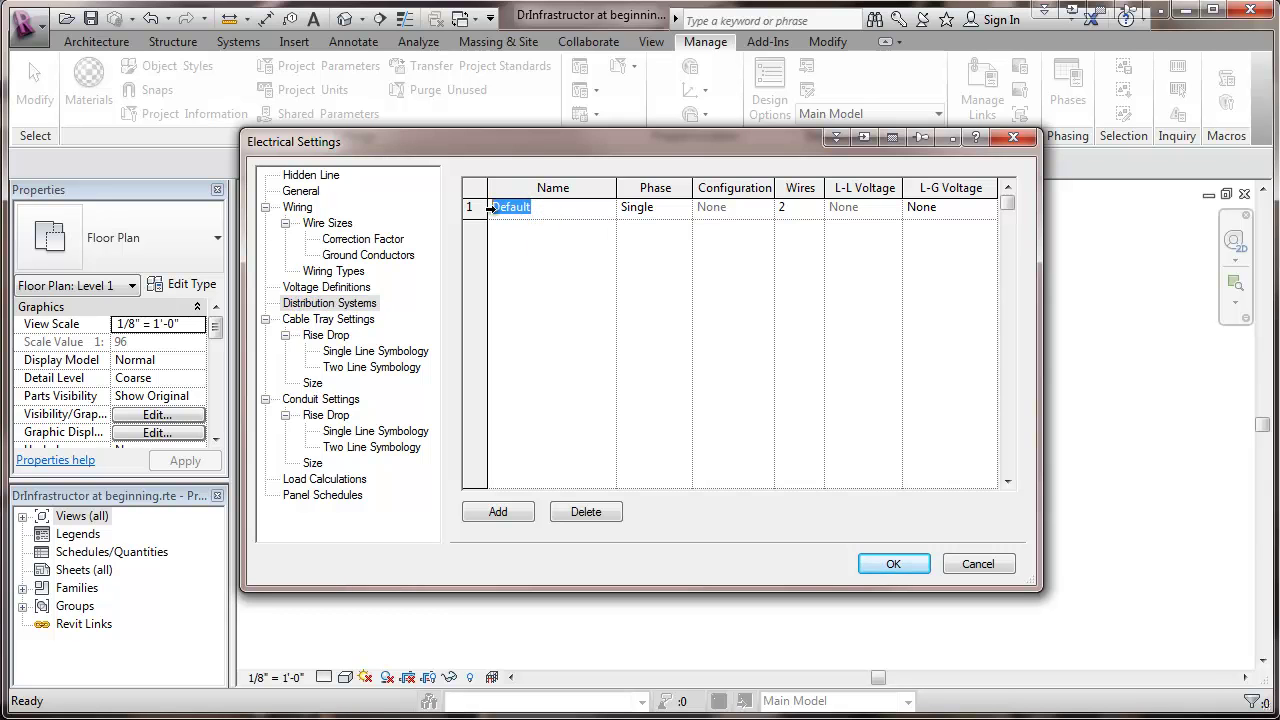
{"action": "type", "text": "2"}
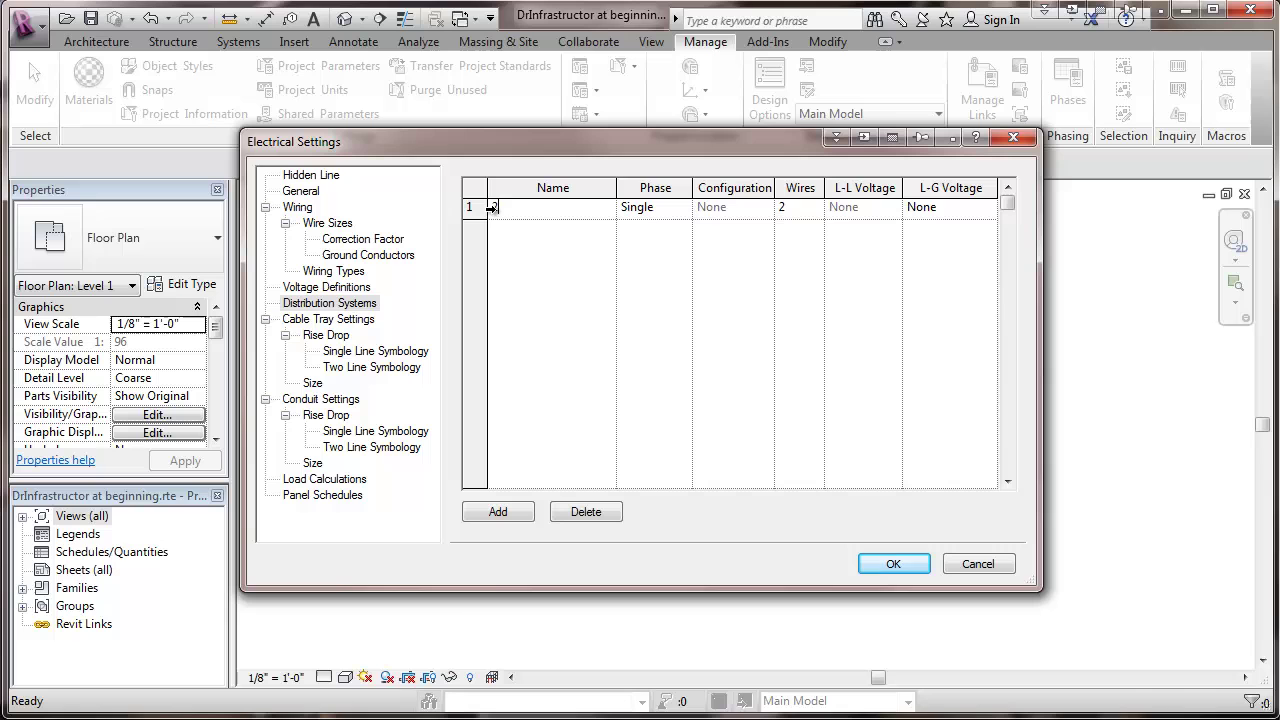
{"action": "type", "text": "77/480"}
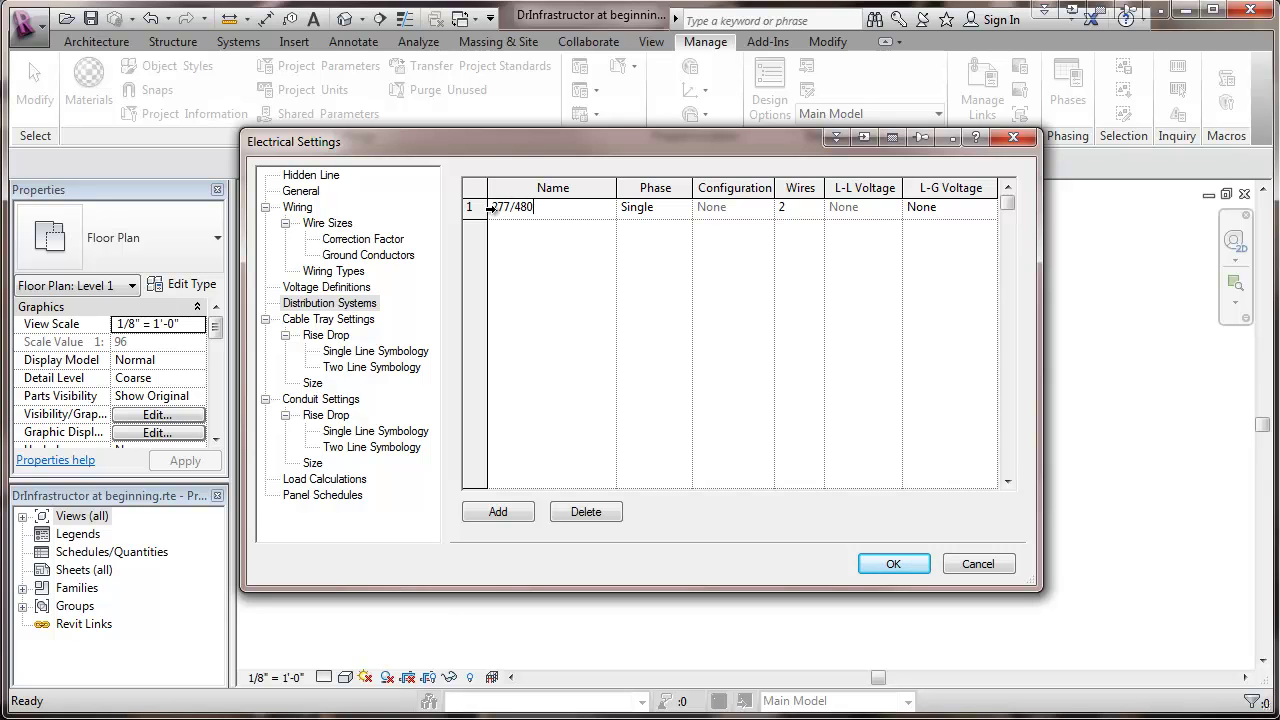
- Set 277/480 to three phase, 4 wires, 480 V line-to-line and 277 V line-to-ground
{"action": "left_click", "coordinate": [645, 212]}
{"action": "left_click", "coordinate": [684, 208]}
{"action": "left_click", "coordinate": [643, 242]}
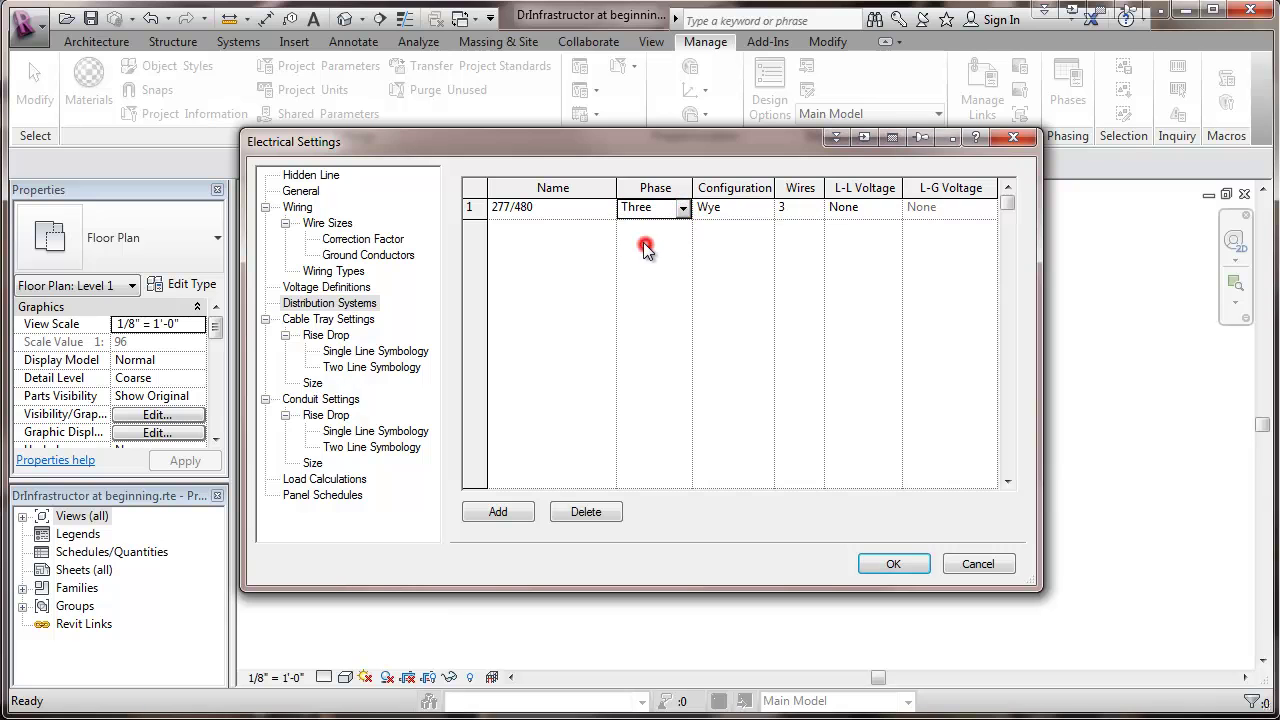
{"action": "left_click", "coordinate": [797, 208]}
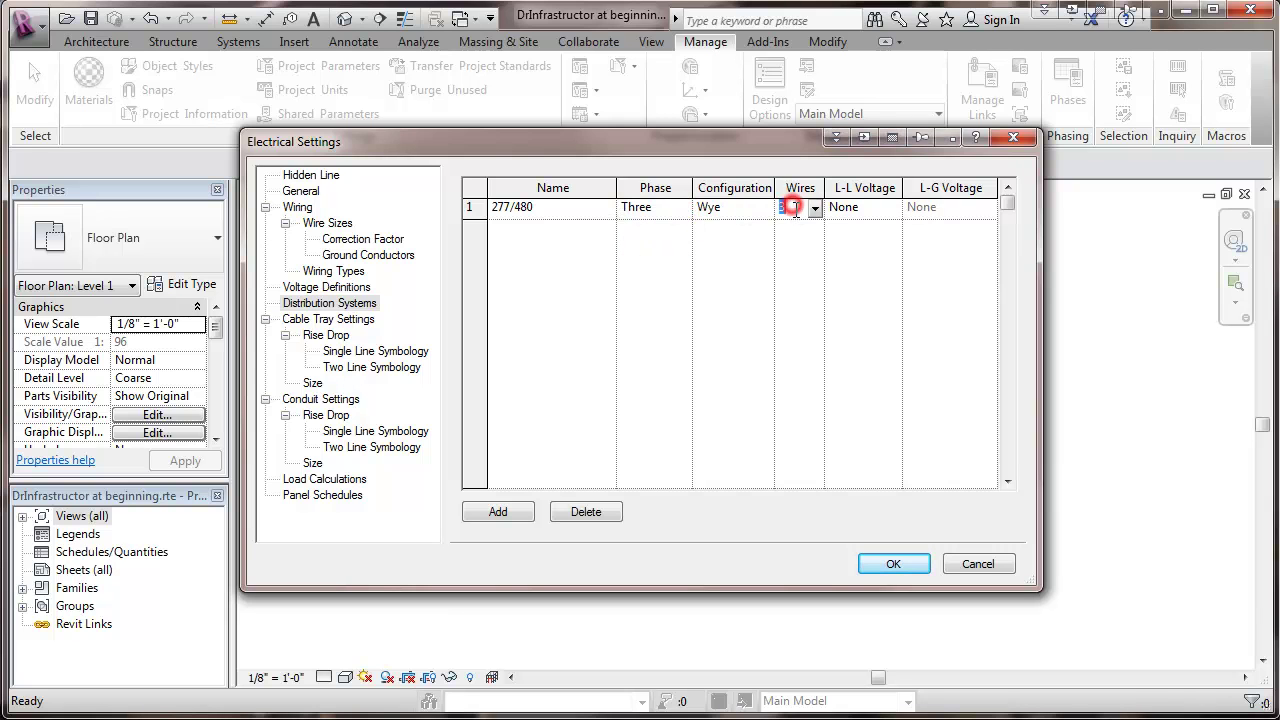
{"action": "left_click", "coordinate": [816, 208]}
{"action": "left_click", "coordinate": [783, 241]}
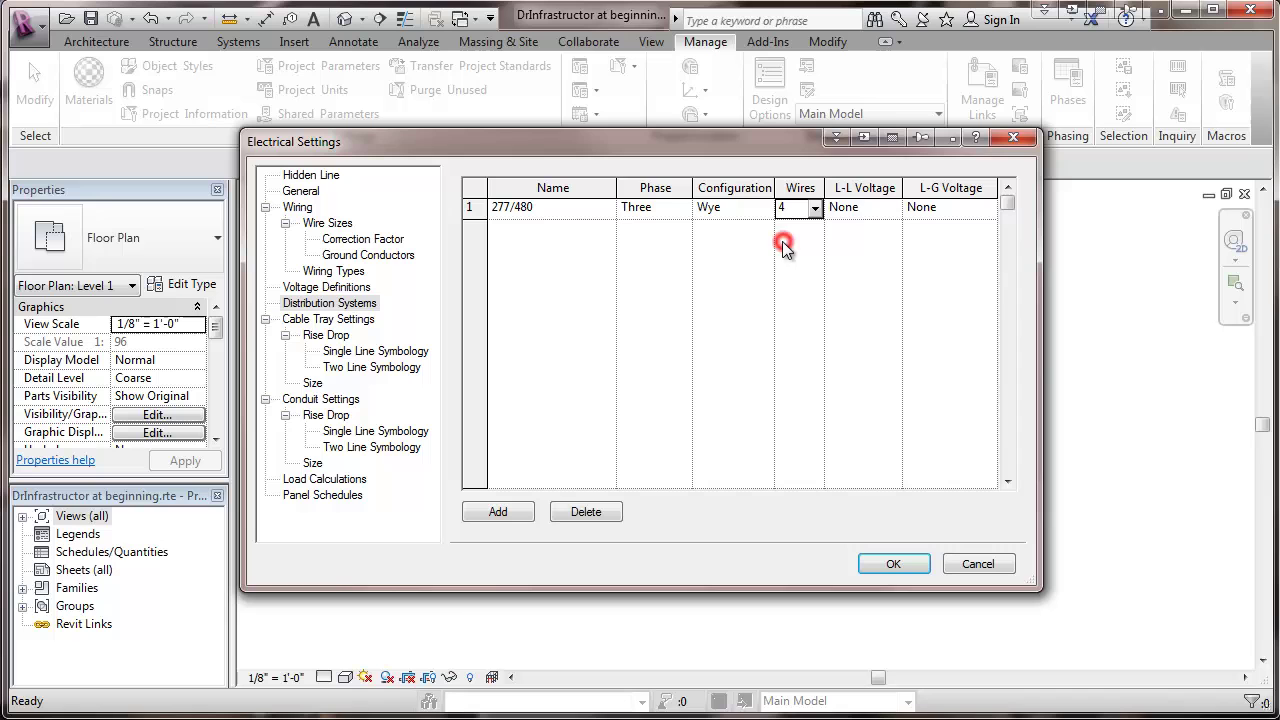
{"action": "left_click", "coordinate": [843, 207]}
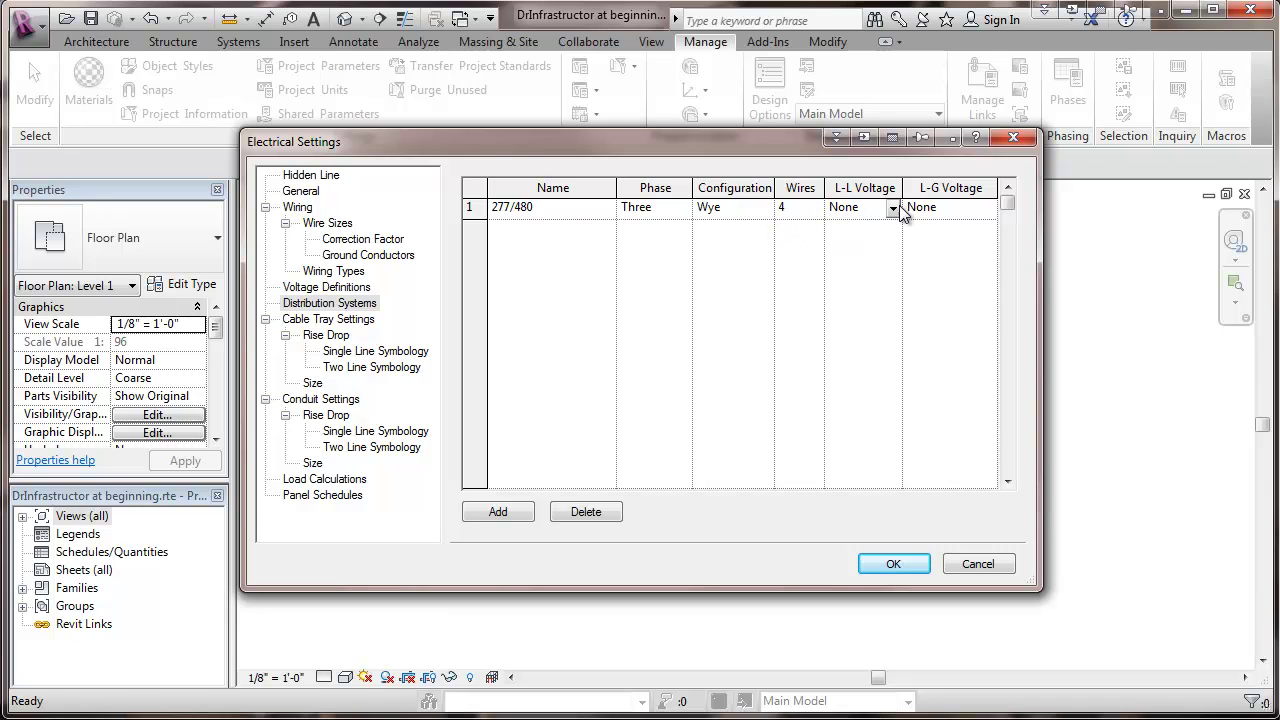
{"action": "left_click", "coordinate": [892, 208]}
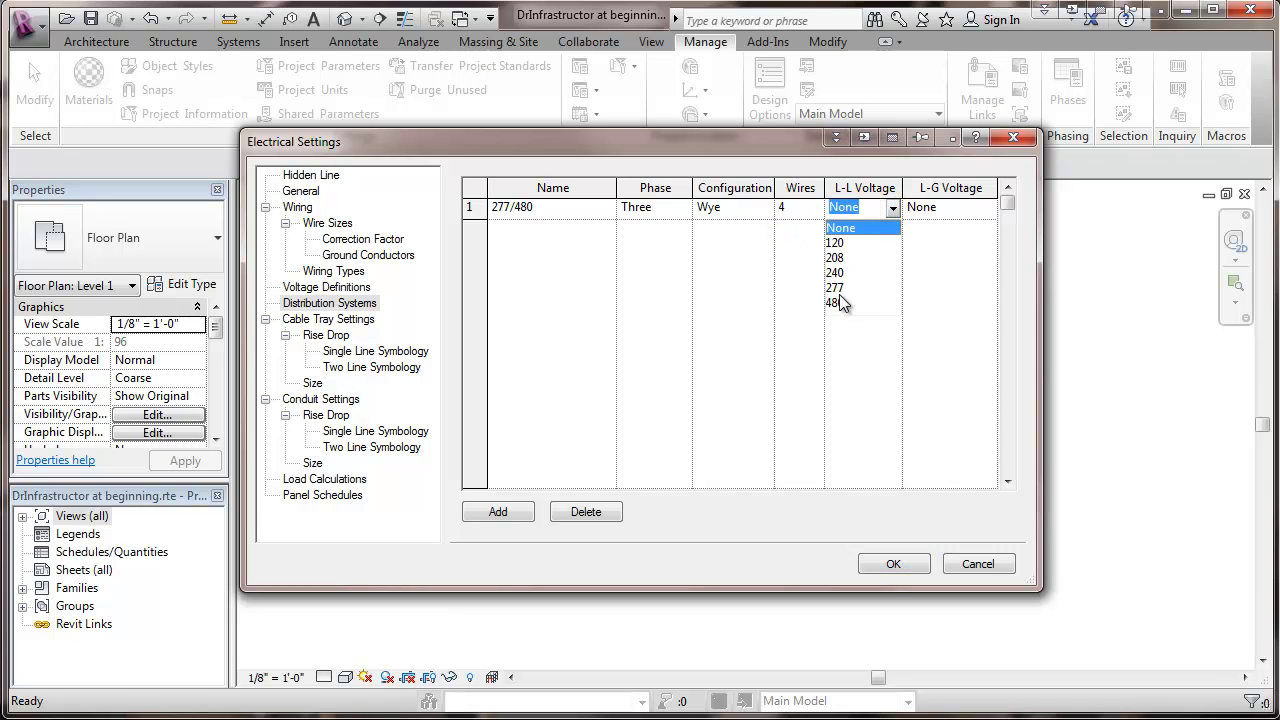
{"action": "left_click", "coordinate": [836, 303]}
{"action": "left_click", "coordinate": [925, 207]}
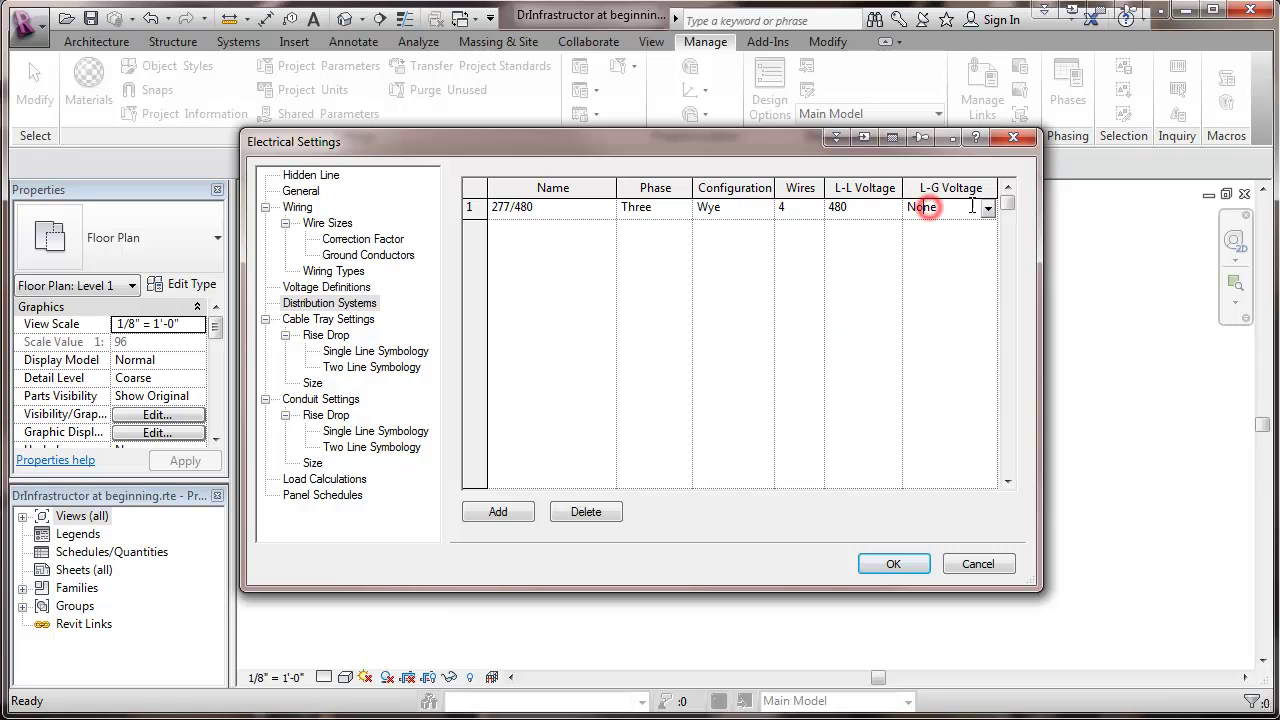
{"action": "left_click", "coordinate": [987, 209]}
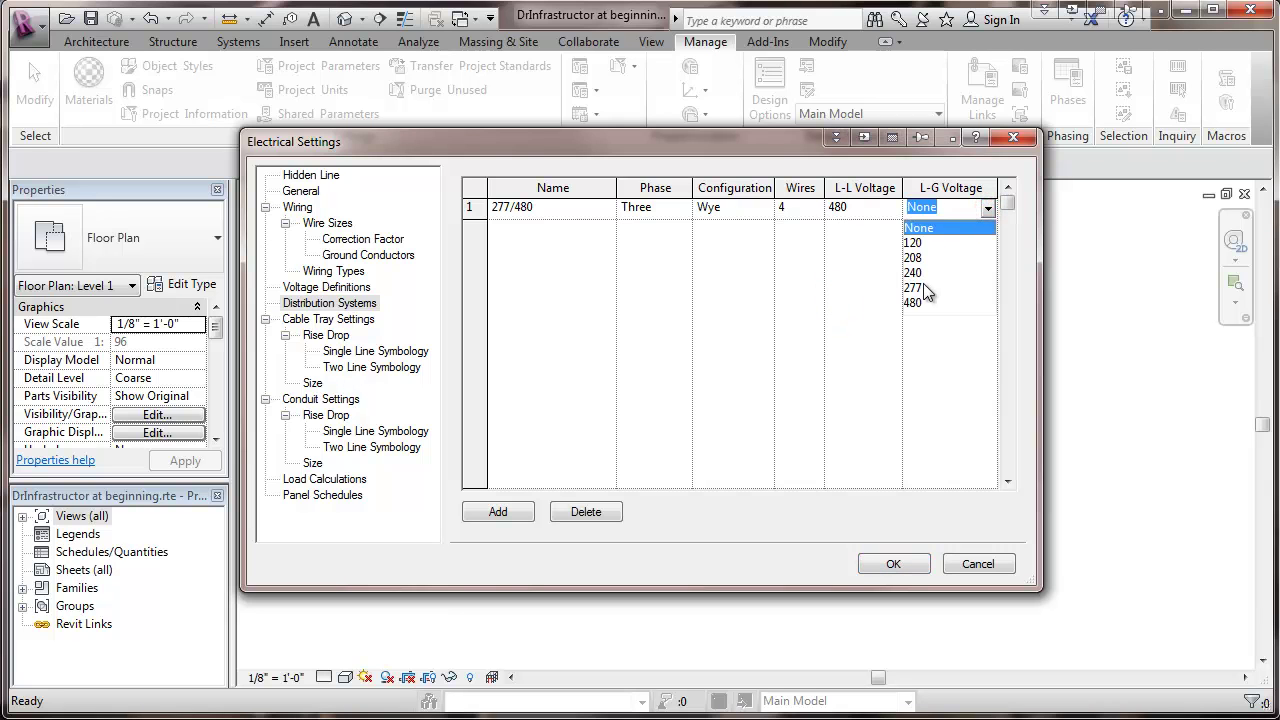
{"action": "left_click", "coordinate": [914, 288]}
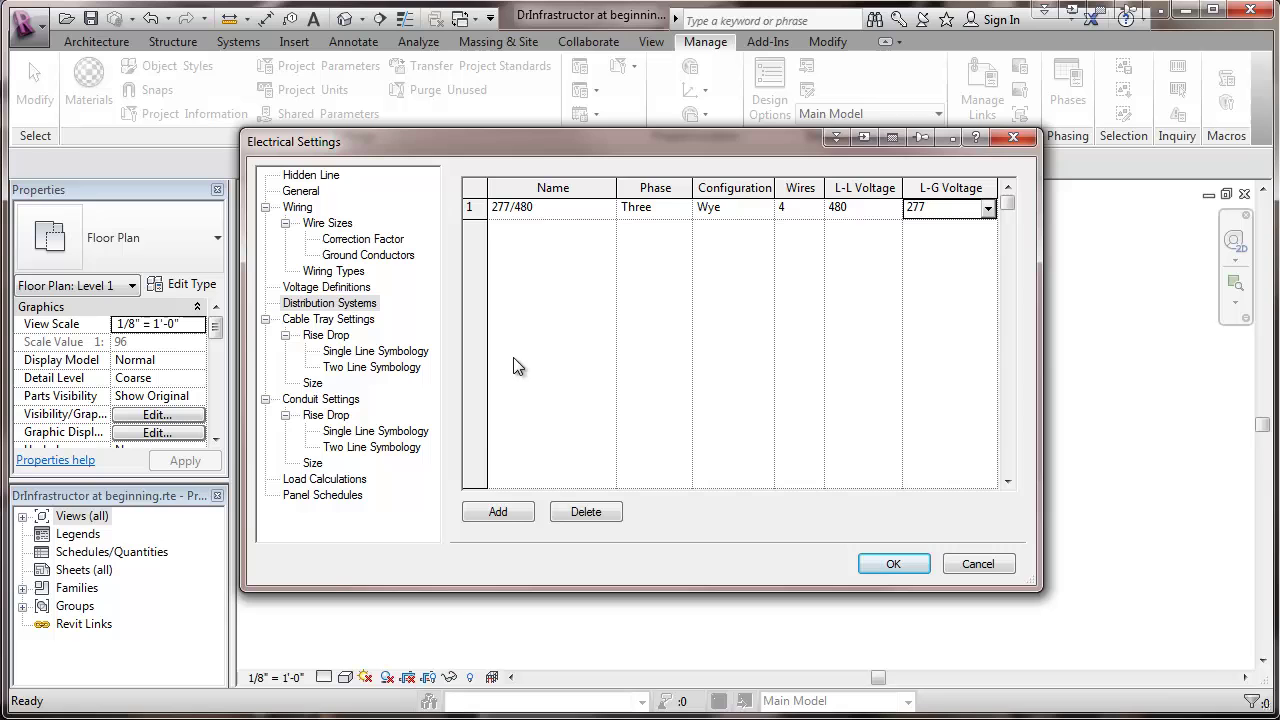
- Add a distribution system named 120/208 and make it three phase
{"action": "left_click", "coordinate": [499, 511]}
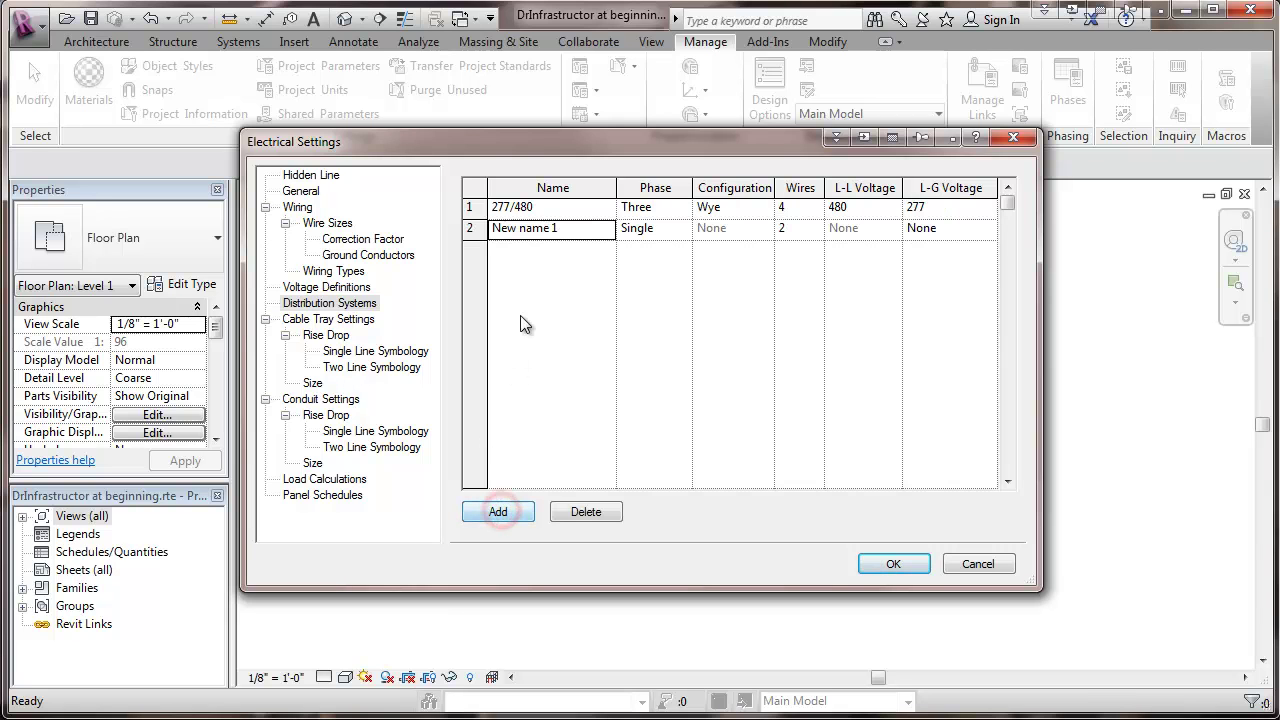
{"action": "left_click", "coordinate": [567, 228]}
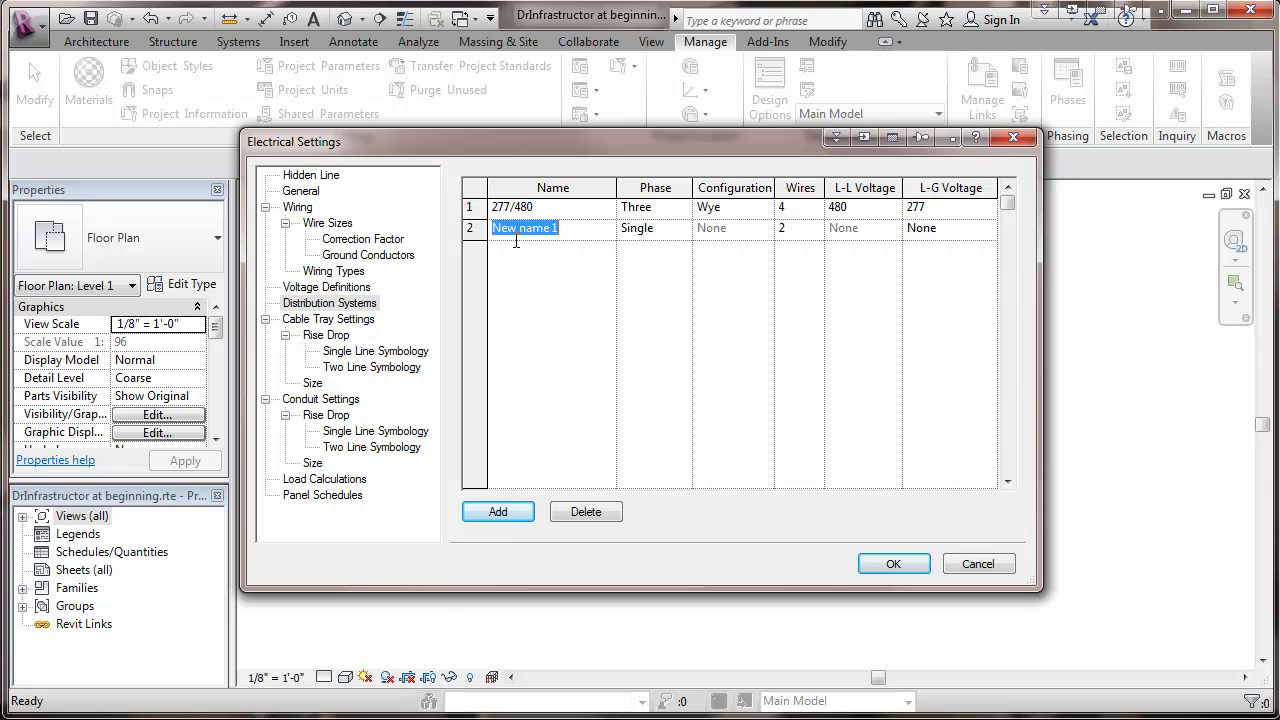
{"action": "type", "text": "120/208"}
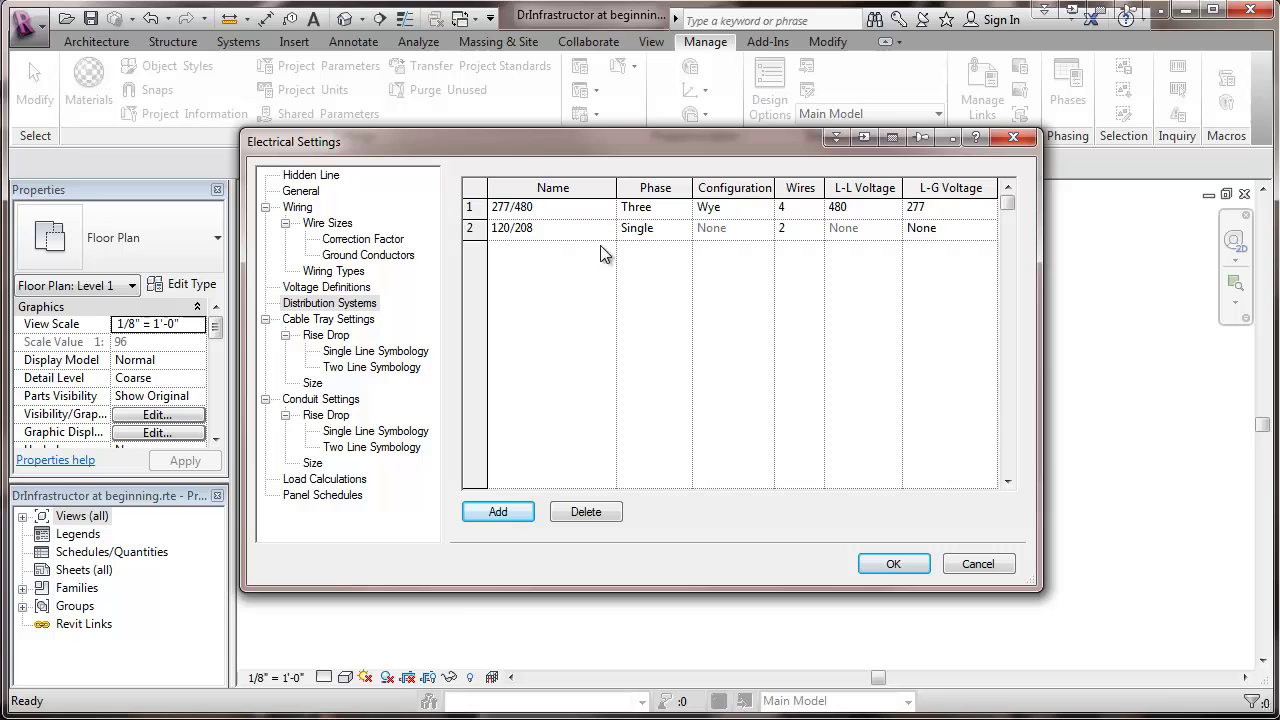
{"action": "left_click", "coordinate": [649, 227]}
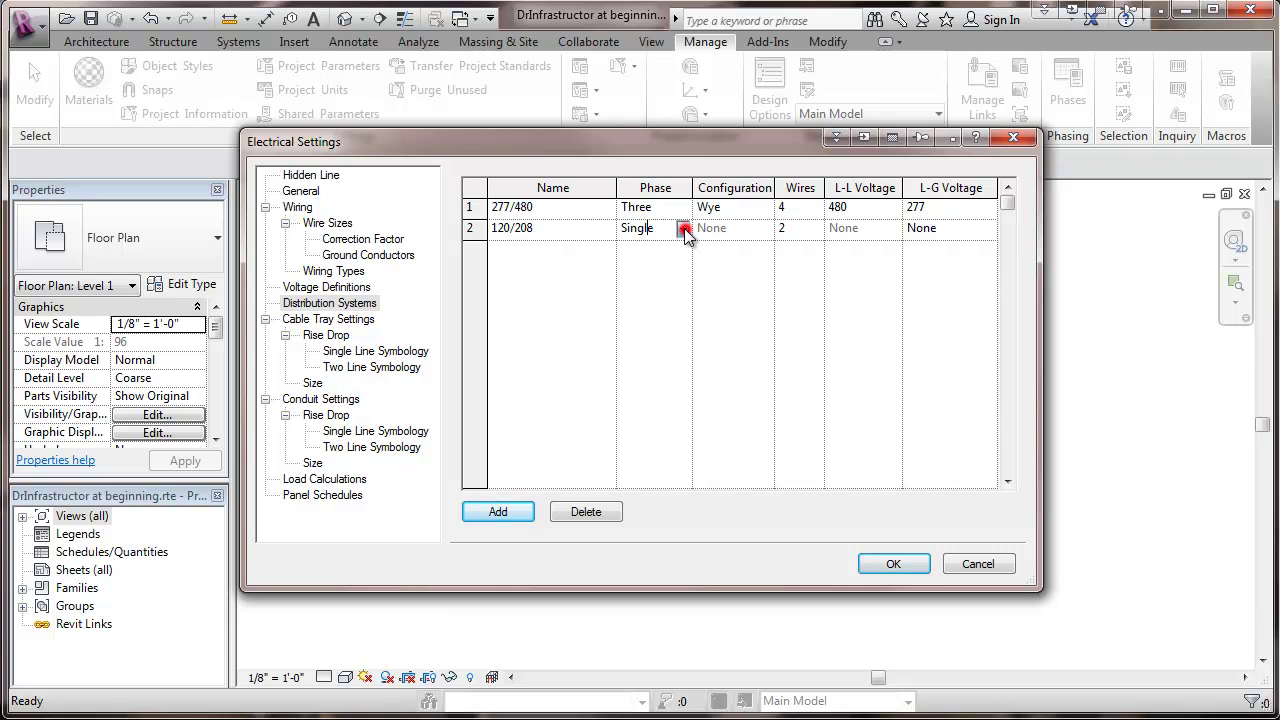
{"action": "left_click", "coordinate": [683, 229]}
{"action": "left_click", "coordinate": [631, 263]}
- Give 120/208 4 wires, 208 V line-to-line and 120 V line-to-ground
{"action": "left_click", "coordinate": [794, 230]}
{"action": "left_click", "coordinate": [816, 230]}
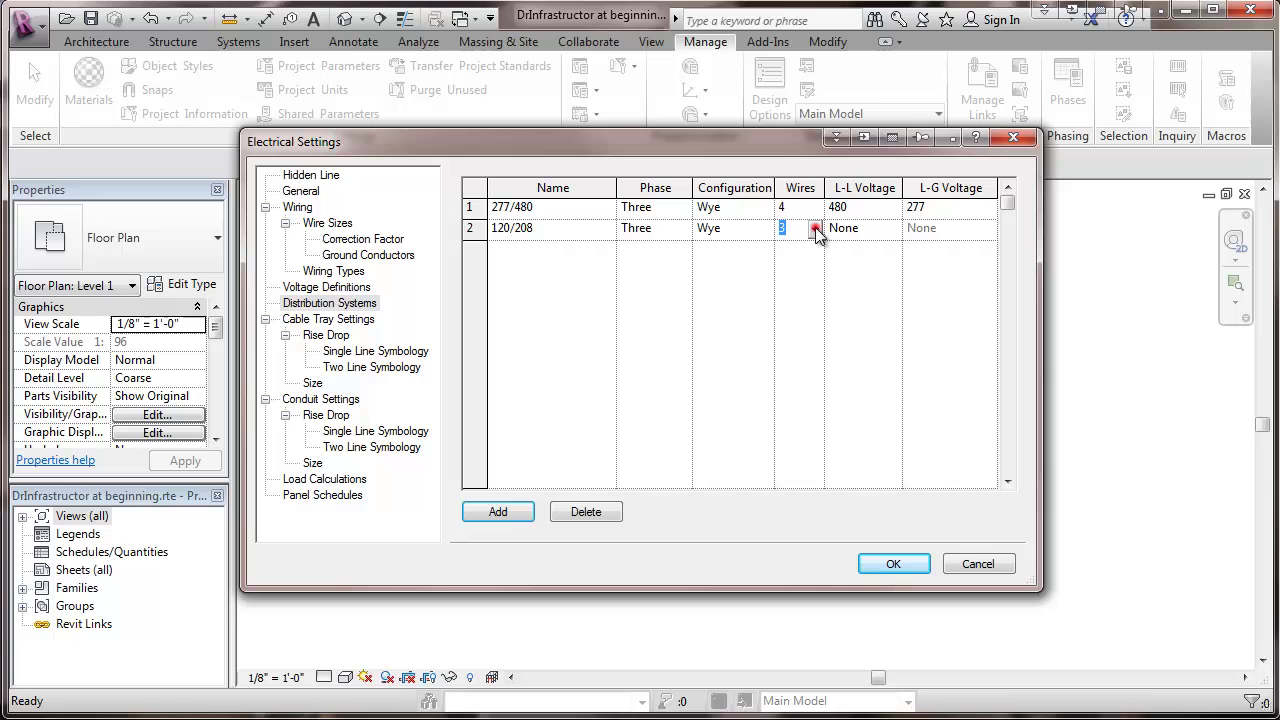
{"action": "left_click", "coordinate": [791, 265]}
{"action": "left_click", "coordinate": [845, 229]}
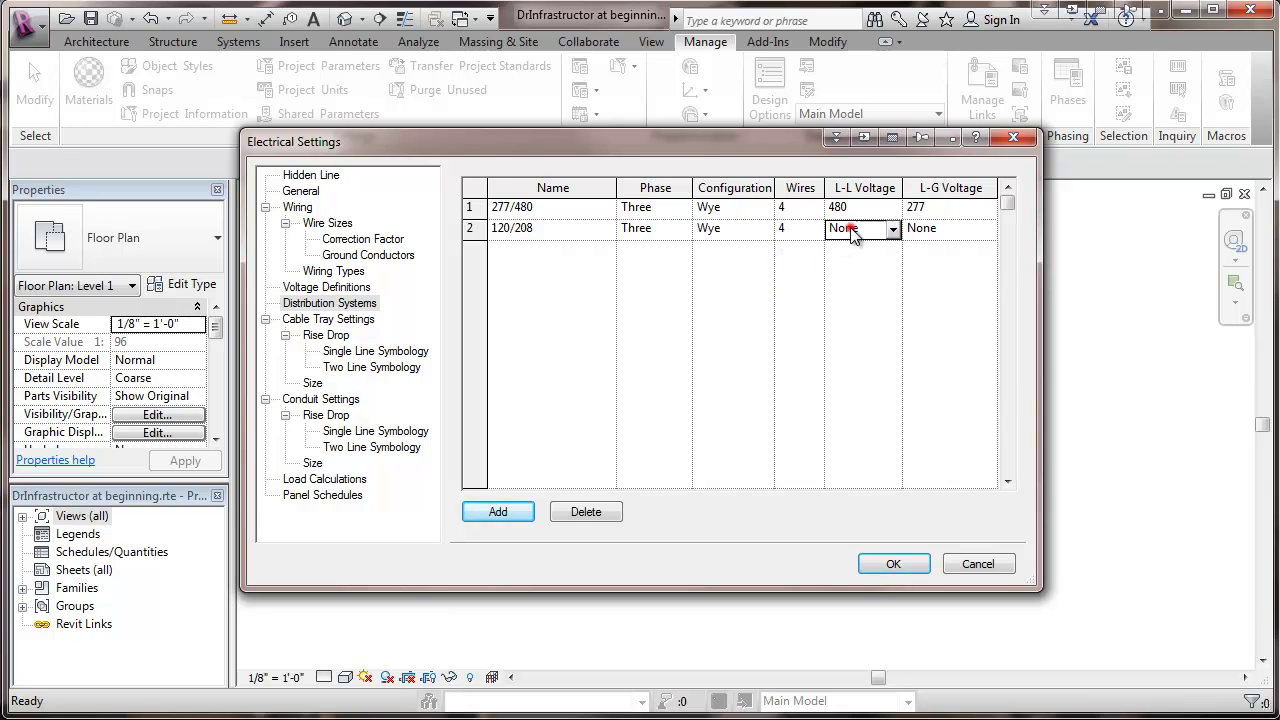
{"action": "left_click", "coordinate": [893, 229]}
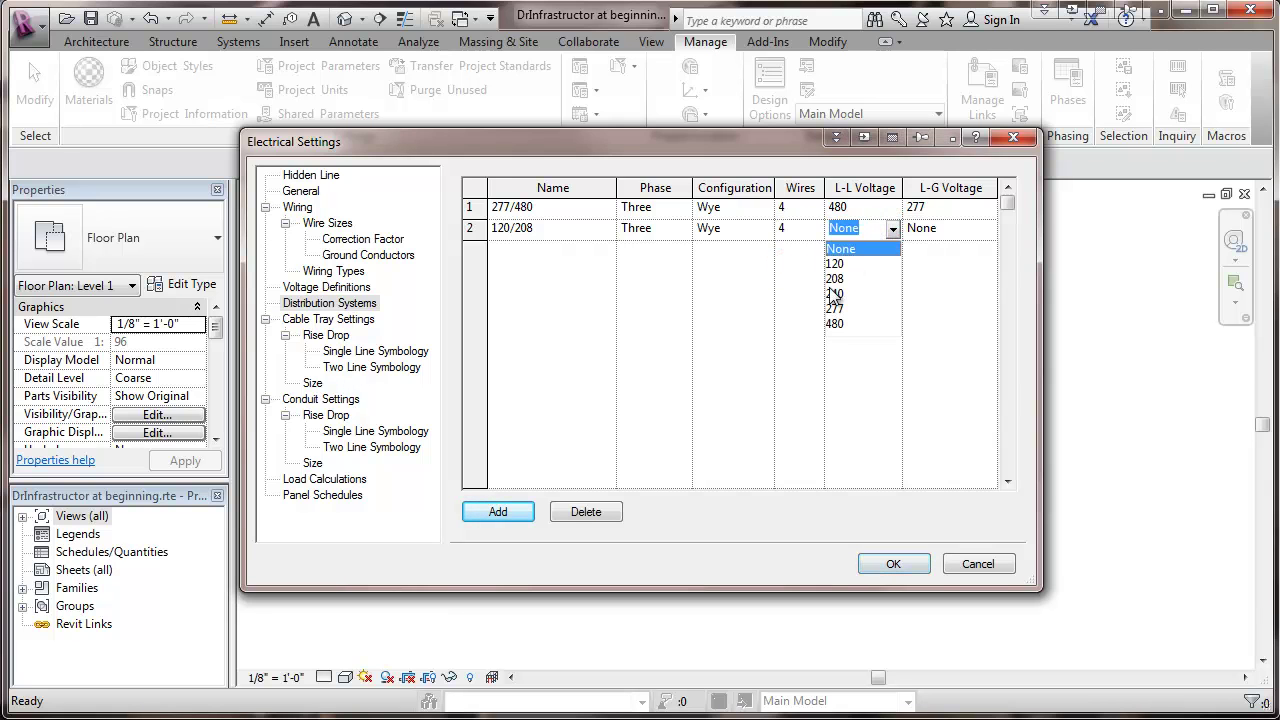
{"action": "left_click", "coordinate": [834, 278]}
{"action": "left_click", "coordinate": [940, 230]}
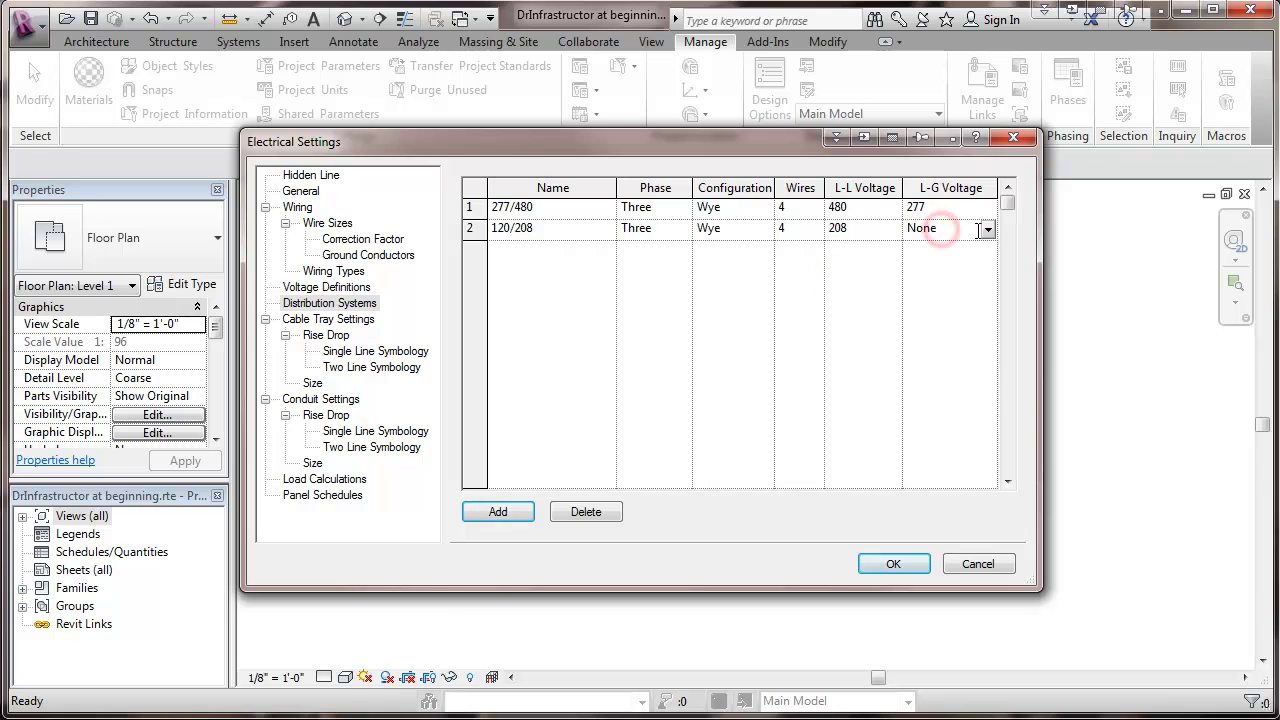
{"action": "left_click", "coordinate": [987, 229]}
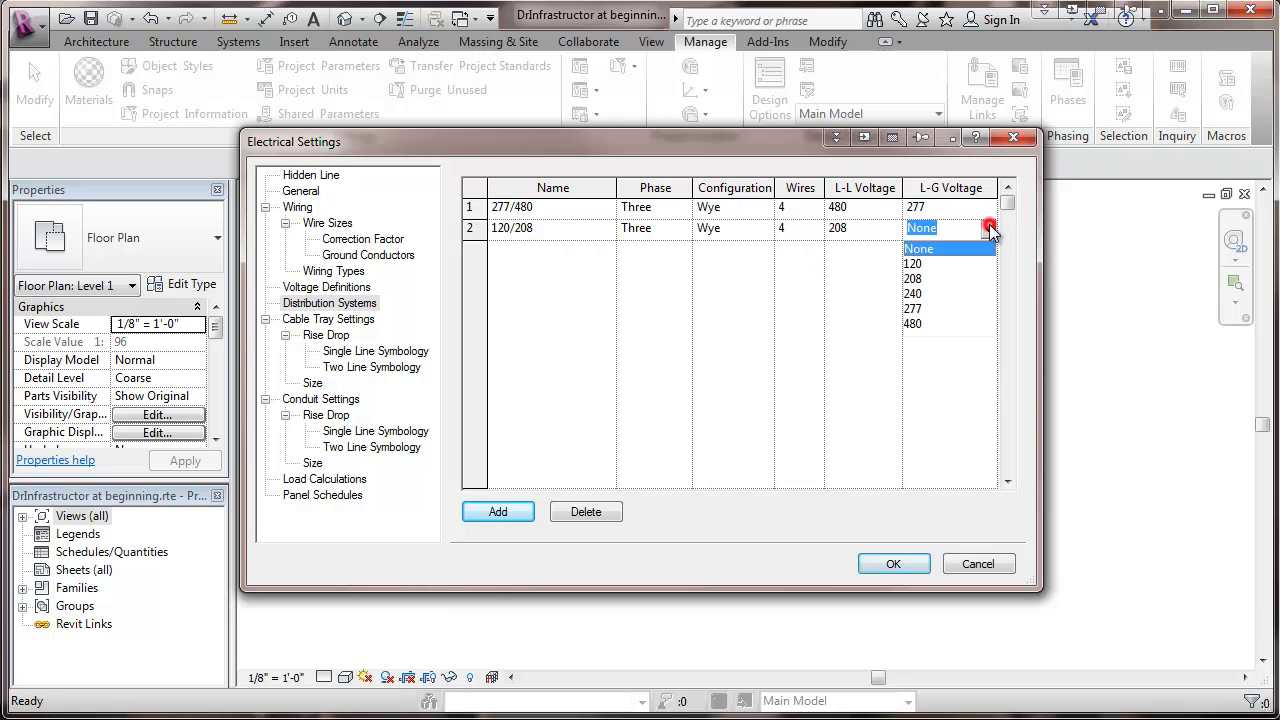
{"action": "left_click", "coordinate": [916, 264]}
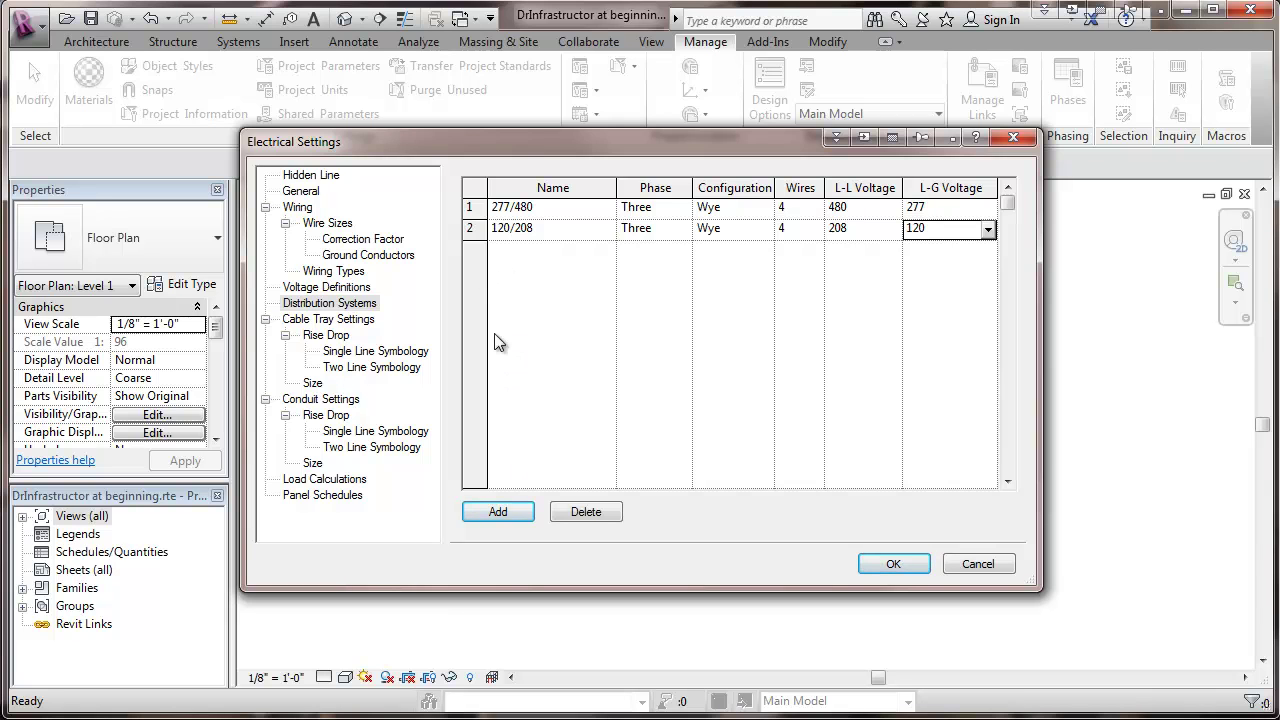
- Add a third distribution system named 120/240
{"action": "left_click", "coordinate": [518, 514]}
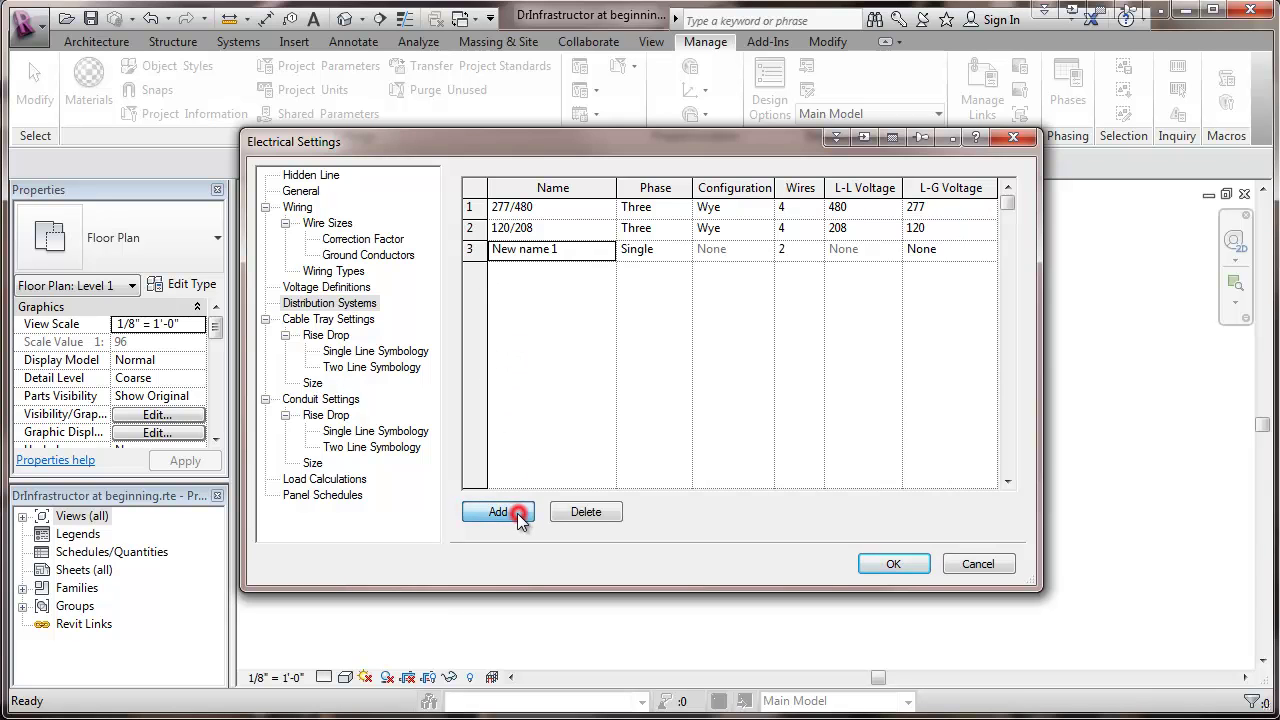
{"action": "left_click_drag", "start_coordinate": [553, 251], "coordinate": [486, 252]}
{"action": "type", "text": "120/240"}
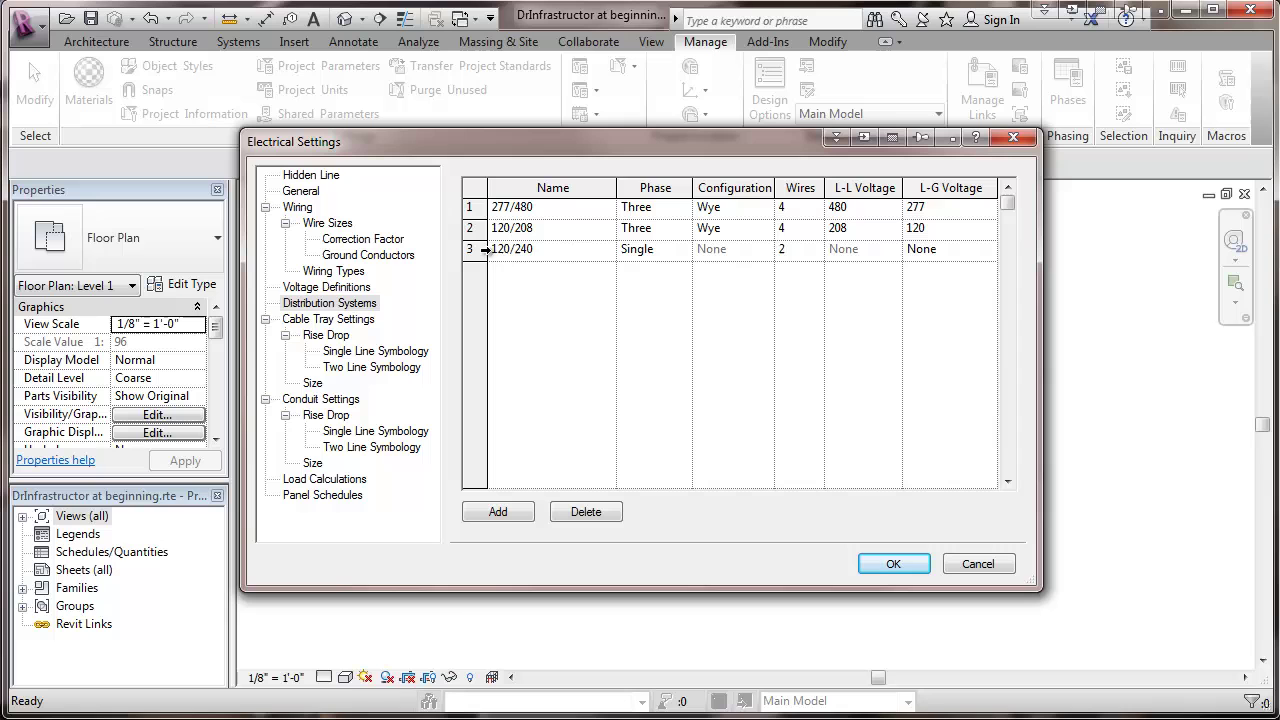
{"action": "left_click", "coordinate": [710, 250]}
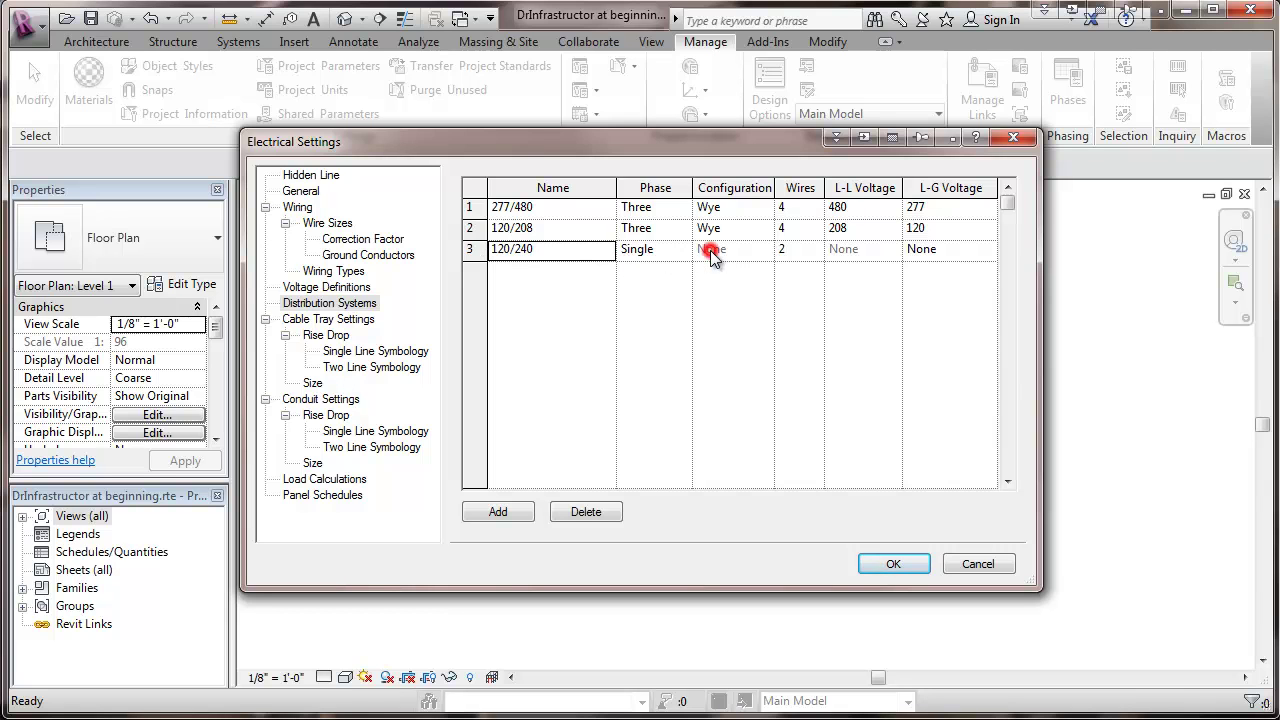
- Give 120/240 3 wires, 240 V line-to-line and 120 V line-to-ground
{"action": "left_click", "coordinate": [788, 251]}
{"action": "left_click", "coordinate": [816, 252]}
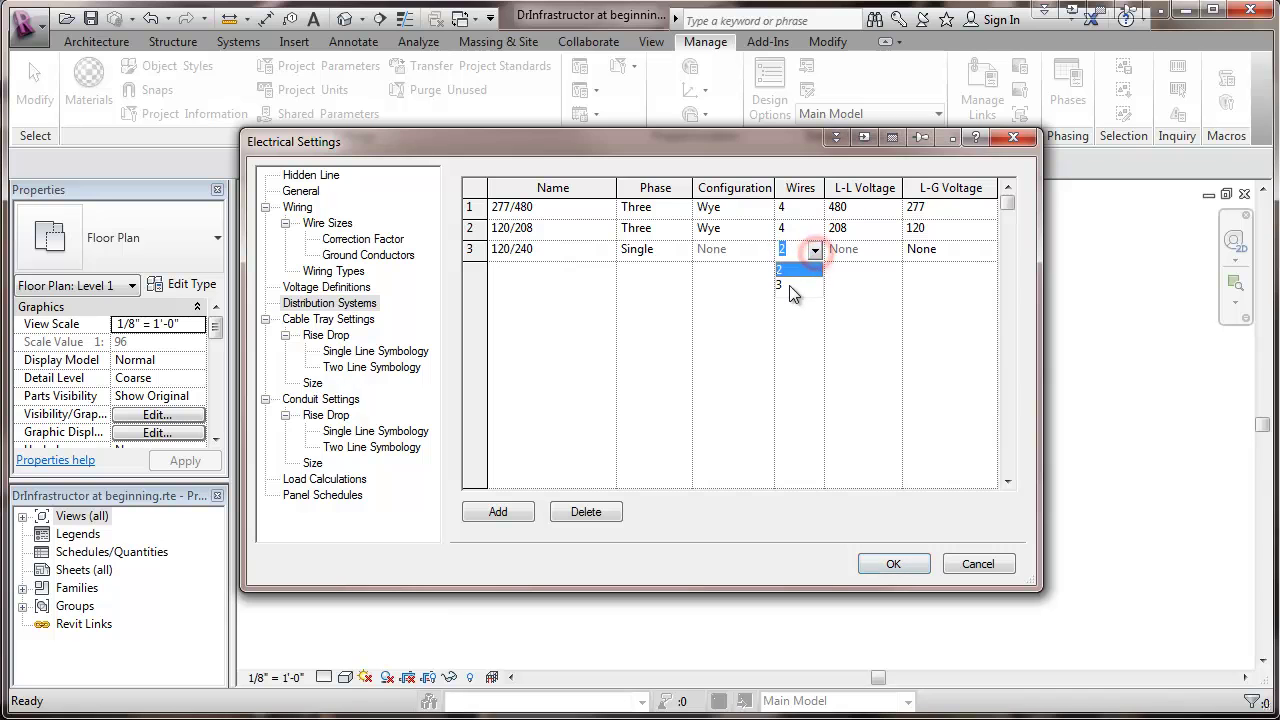
{"action": "left_click", "coordinate": [789, 285]}
{"action": "left_click", "coordinate": [827, 251]}
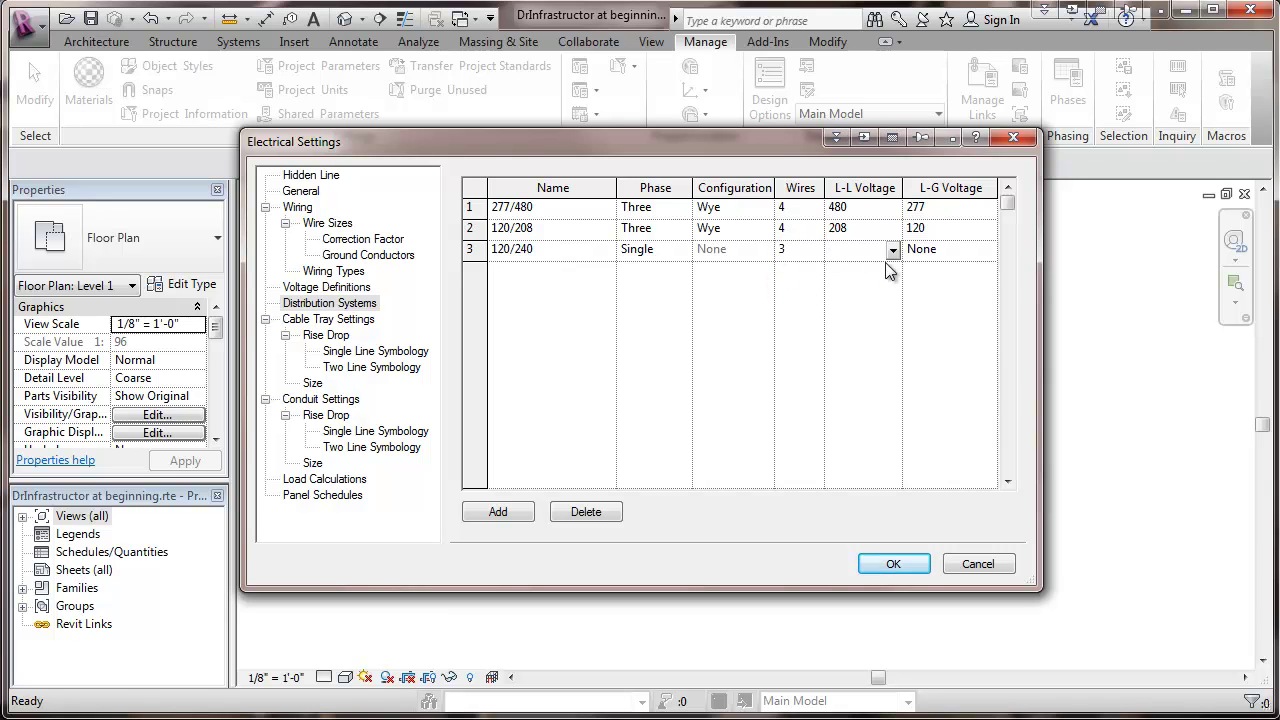
{"action": "left_click", "coordinate": [893, 254]}
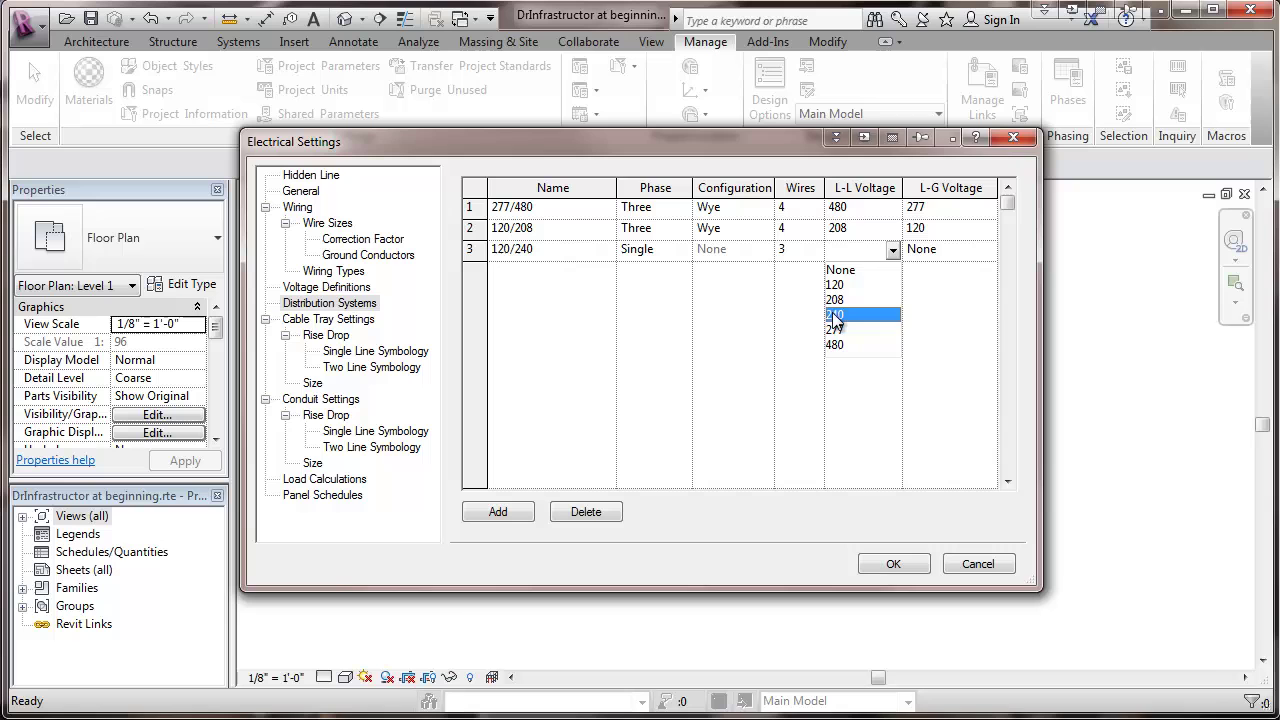
{"action": "left_click", "coordinate": [835, 314]}
{"action": "left_click", "coordinate": [928, 255]}
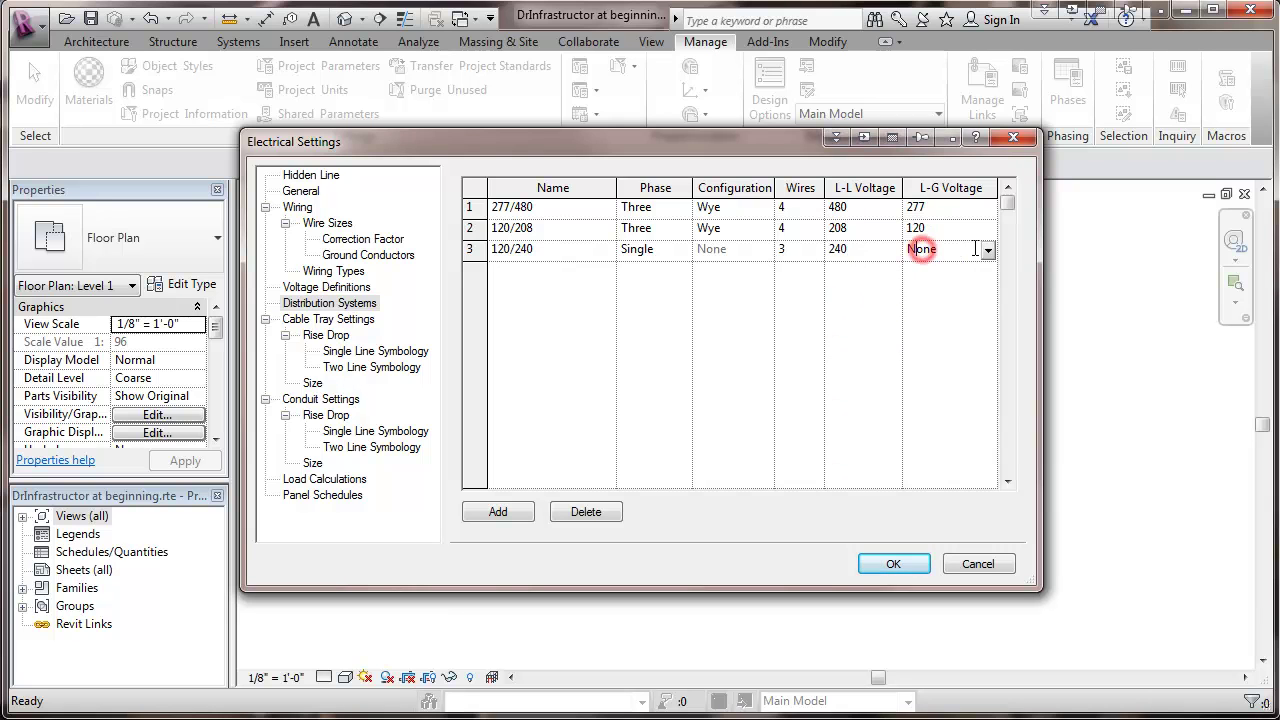
{"action": "left_click", "coordinate": [988, 252]}
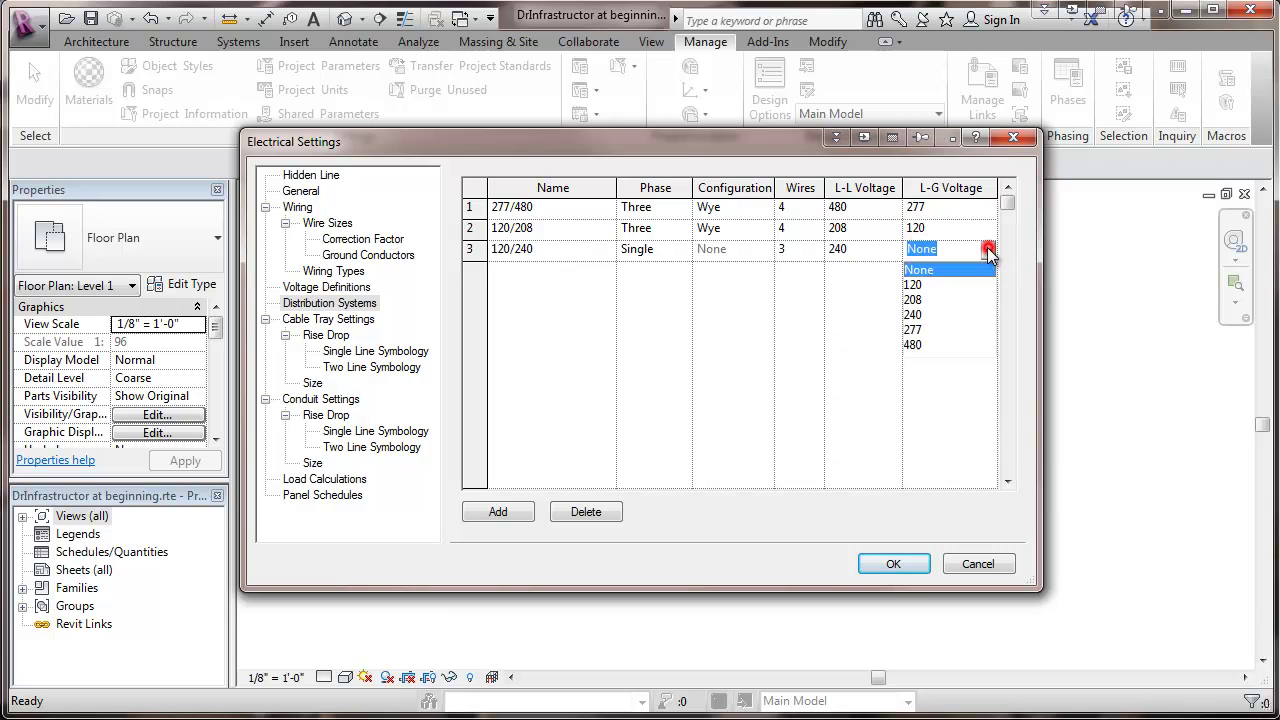
{"action": "left_click", "coordinate": [916, 284]}
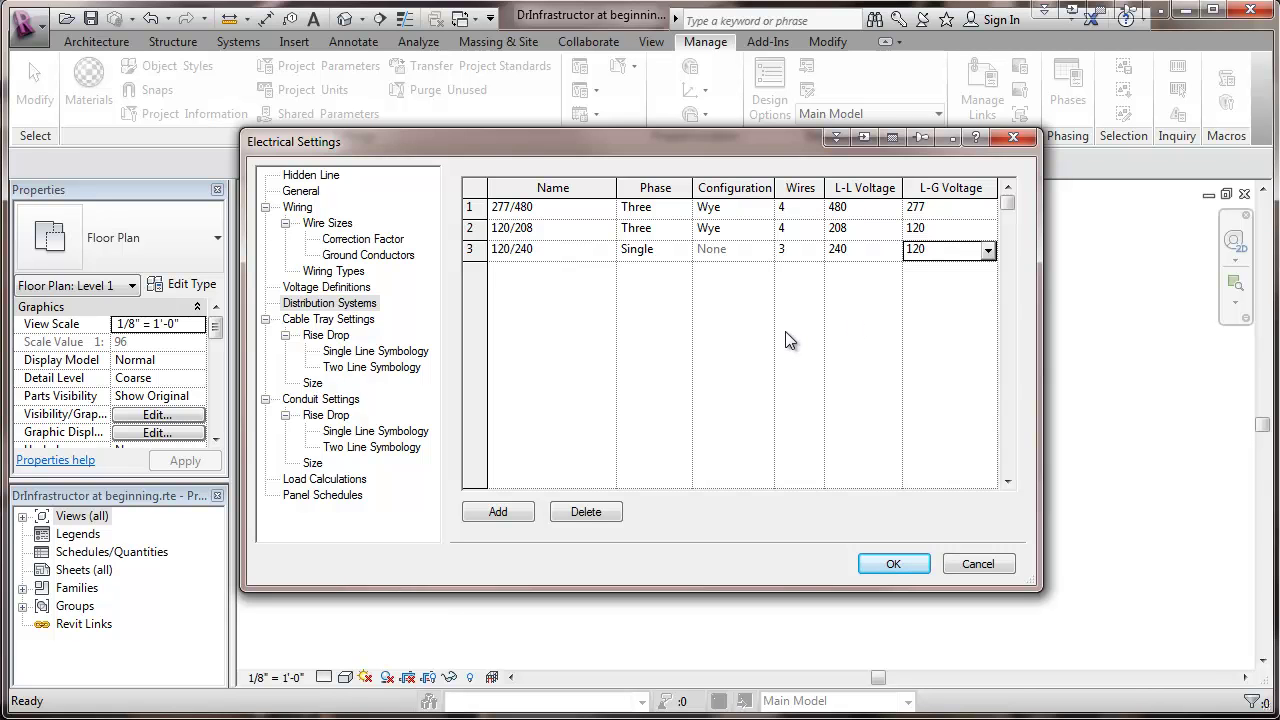
- Select the 120/240 distribution system row and delete it
{"action": "left_click", "coordinate": [494, 249]}
{"action": "left_click", "coordinate": [475, 250]}
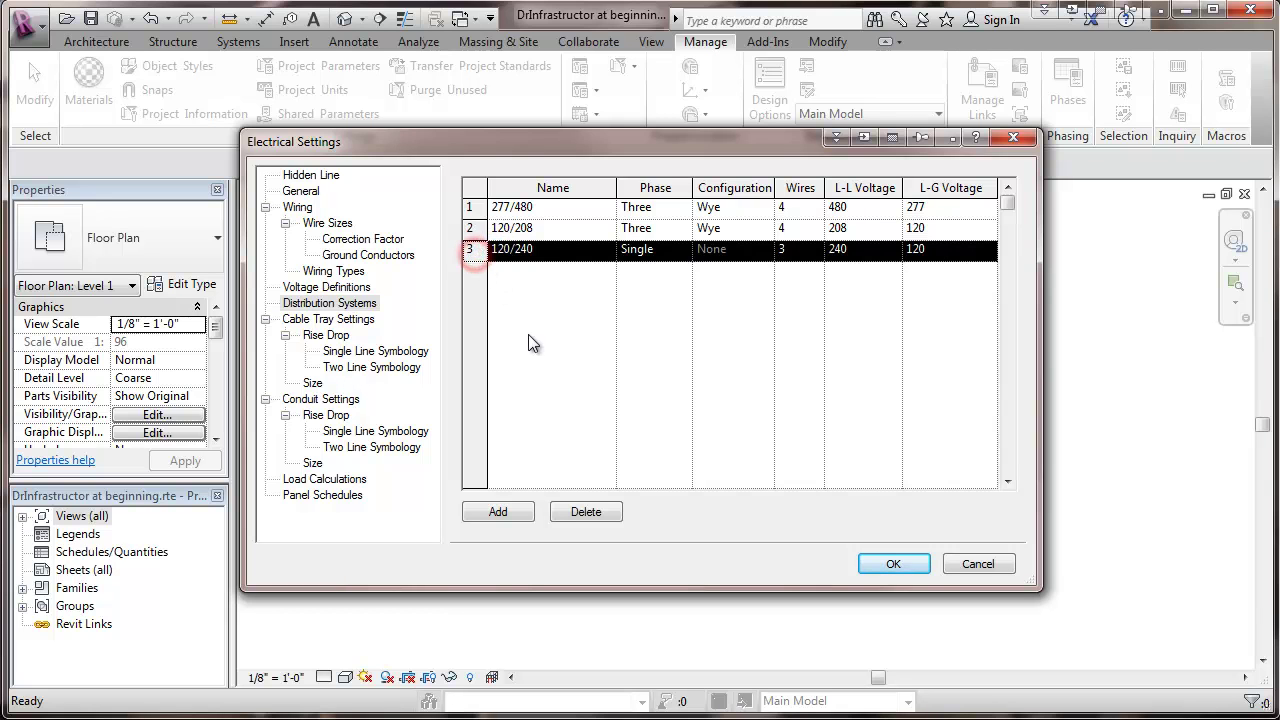
{"action": "left_click", "coordinate": [586, 511]}
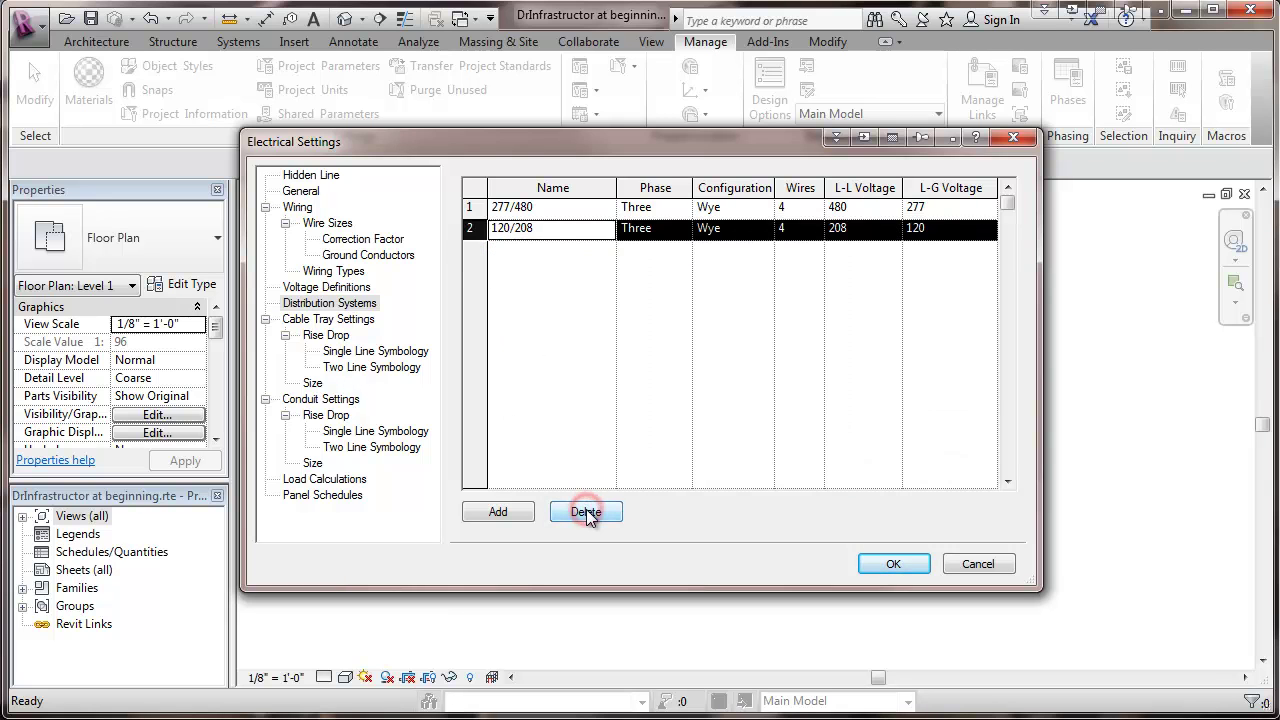
- Accept the voltage and distribution system changes and close Electrical Settings, returning to Level 1
{"action": "left_click", "coordinate": [890, 566]}
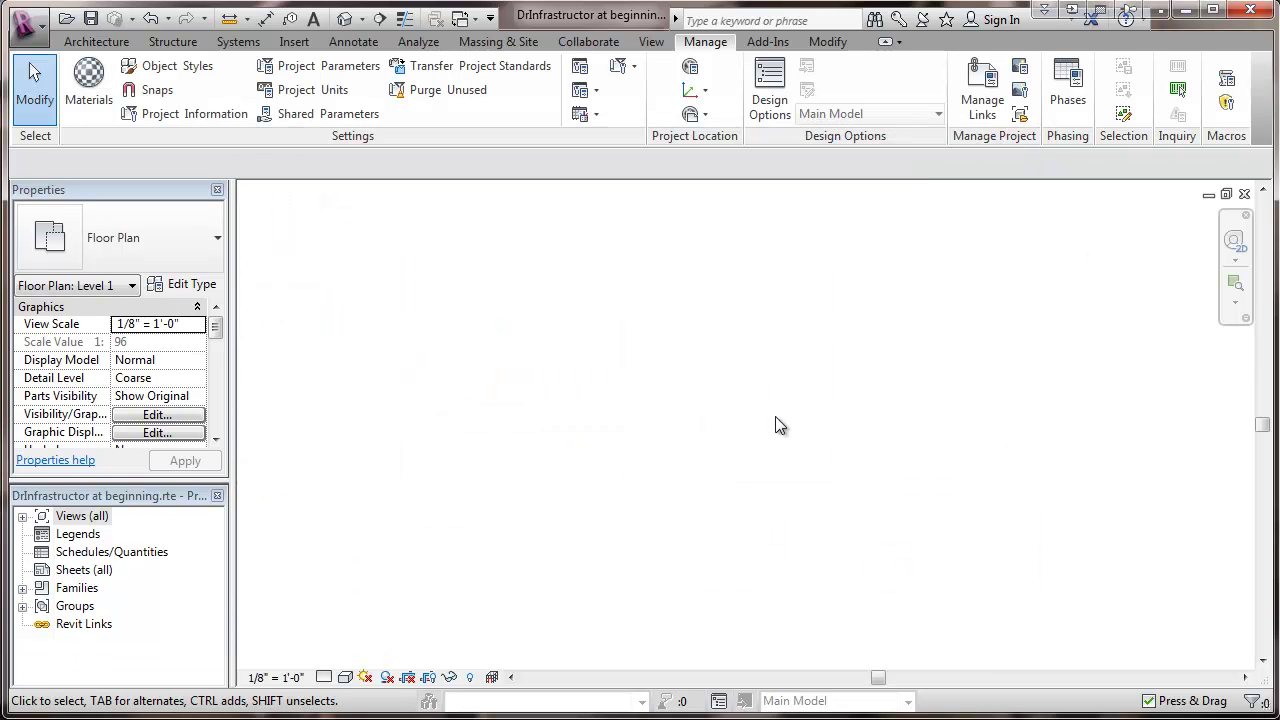